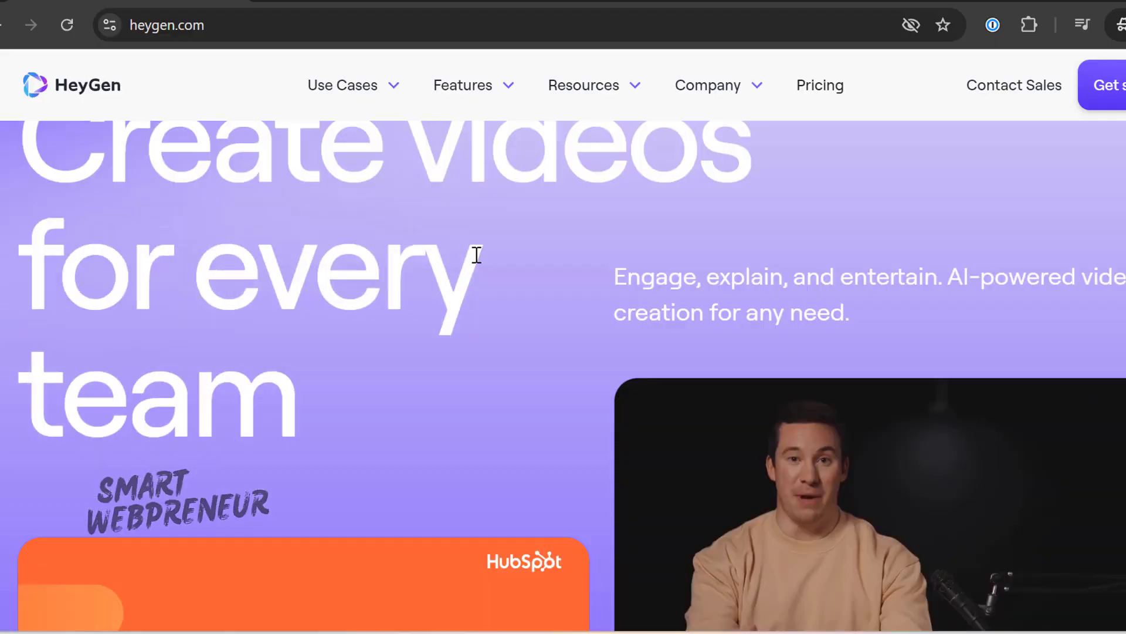
- Scroll the heygen.com homepage past the use-case cards to the How it works demo
{"action": "scroll", "coordinate": [478, 267], "scroll_direction": "down", "scroll_amount": 3}
{"action": "scroll", "coordinate": [478, 270], "scroll_direction": "down", "scroll_amount": 4}
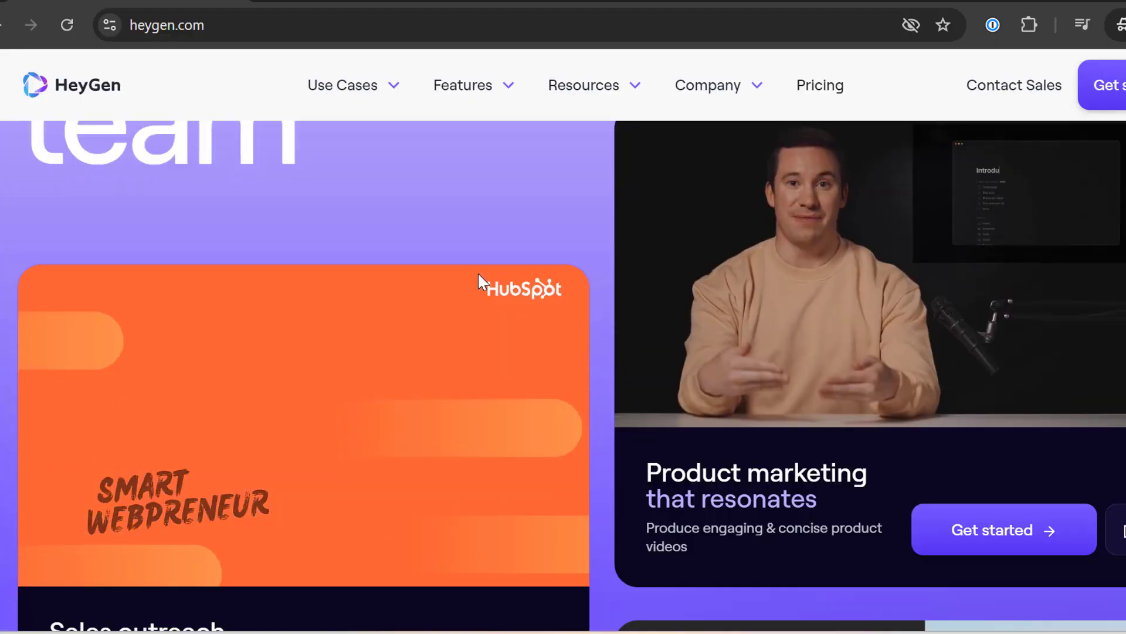
{"action": "scroll", "coordinate": [347, 311], "scroll_direction": "up", "scroll_amount": 4}
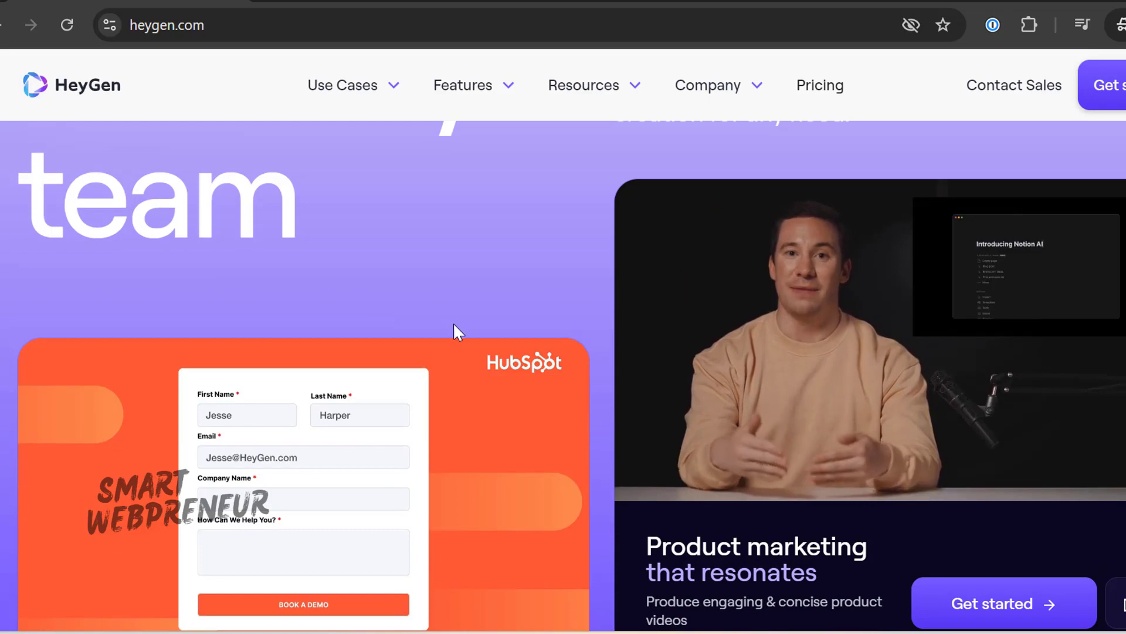
{"action": "scroll", "coordinate": [453, 322], "scroll_direction": "down", "scroll_amount": 7}
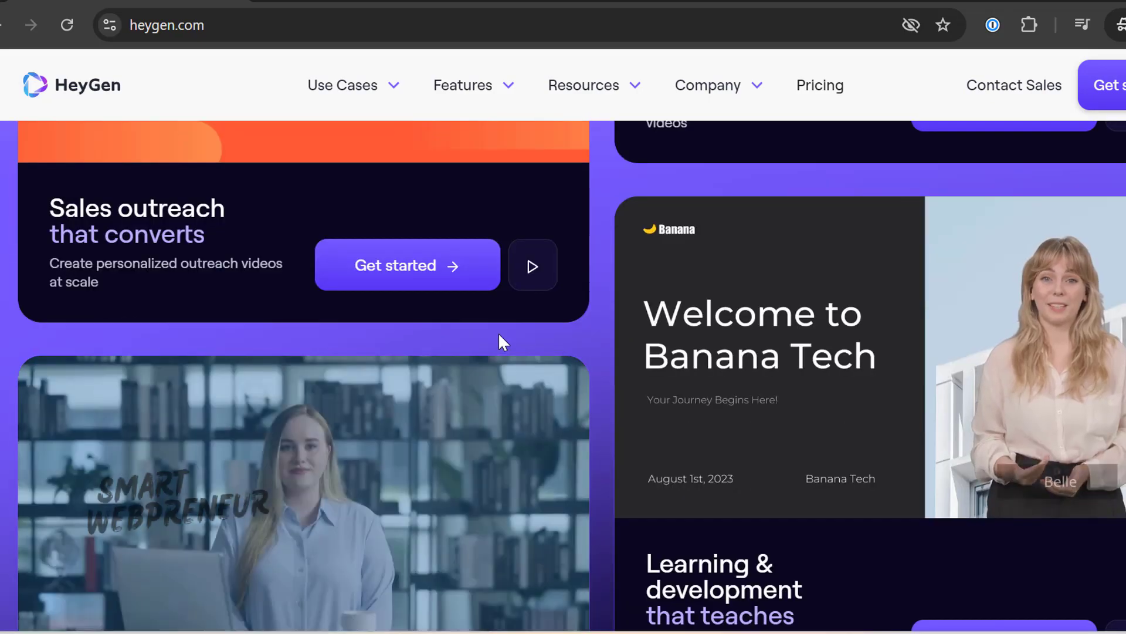
{"action": "scroll", "coordinate": [498, 342], "scroll_direction": "down", "scroll_amount": 3}
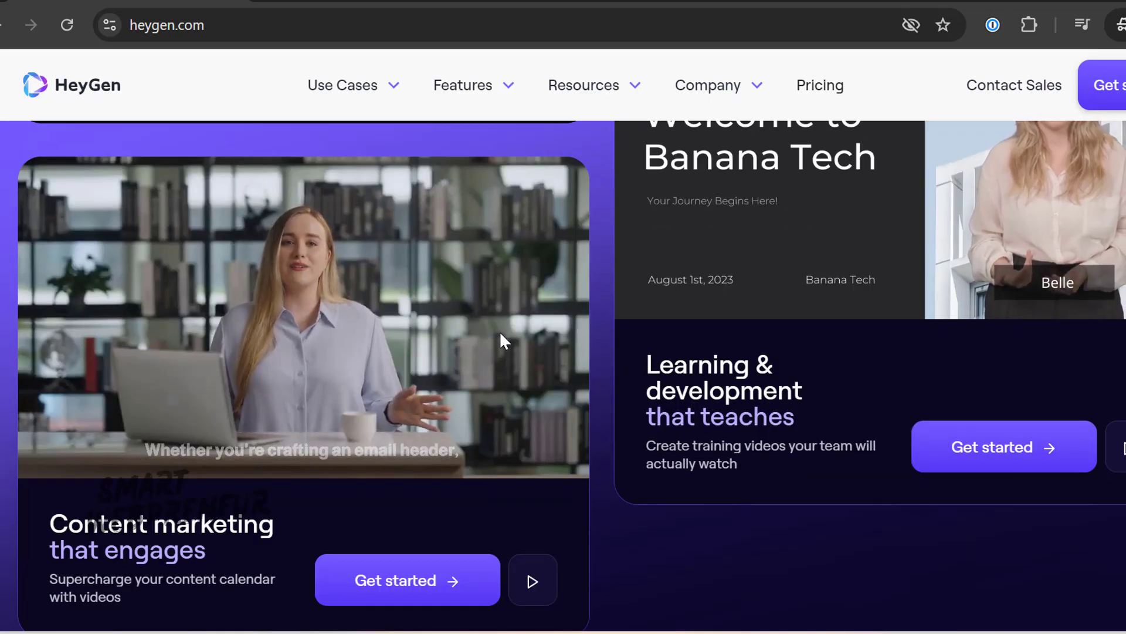
{"action": "scroll", "coordinate": [402, 327], "scroll_direction": "down", "scroll_amount": 6}
{"action": "scroll", "coordinate": [474, 340], "scroll_direction": "down", "scroll_amount": 15}
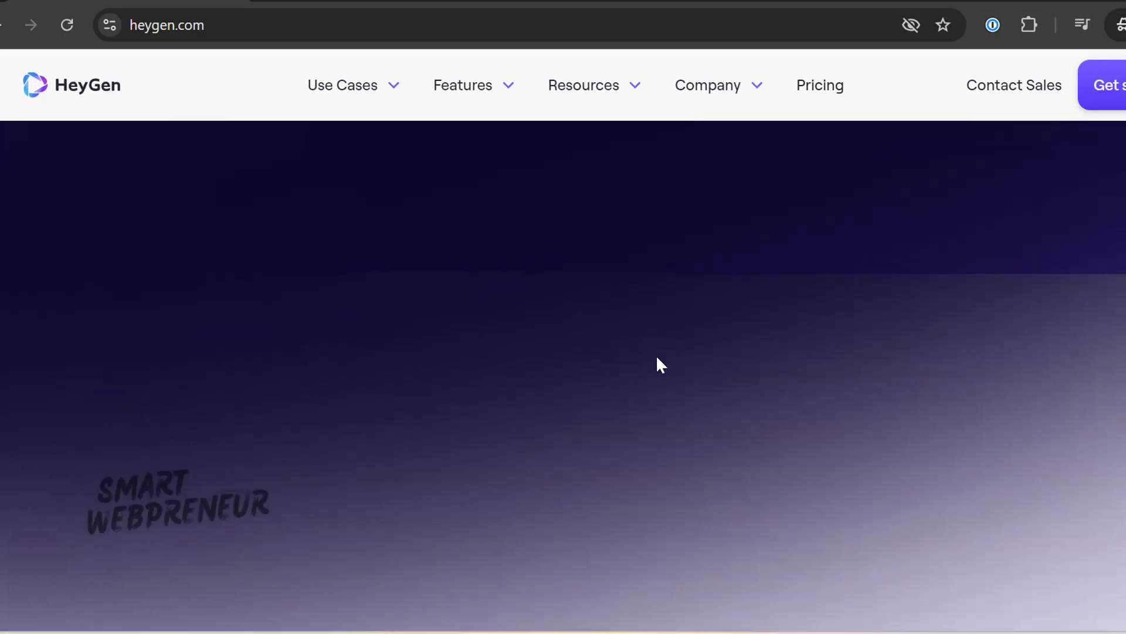
{"action": "scroll", "coordinate": [667, 358], "scroll_direction": "up", "scroll_amount": 2}
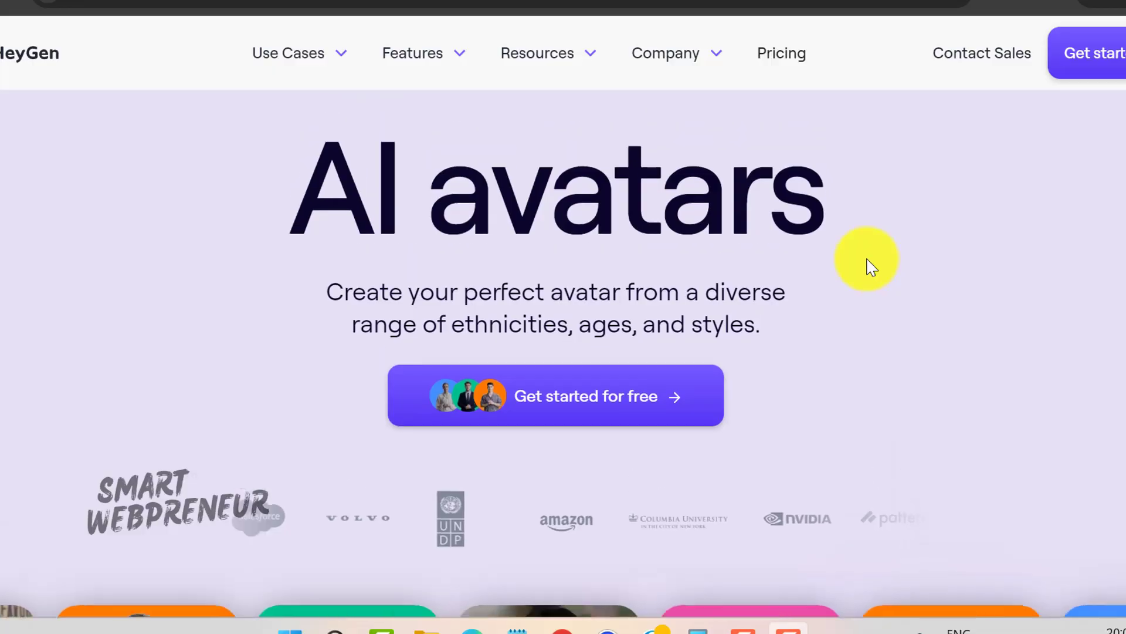
- Scroll the AI avatars page through the Customize avatar cards to the Fully featured section
{"action": "scroll", "coordinate": [872, 267], "scroll_direction": "up", "scroll_amount": 3}
{"action": "scroll", "coordinate": [618, 264], "scroll_direction": "down", "scroll_amount": 5}
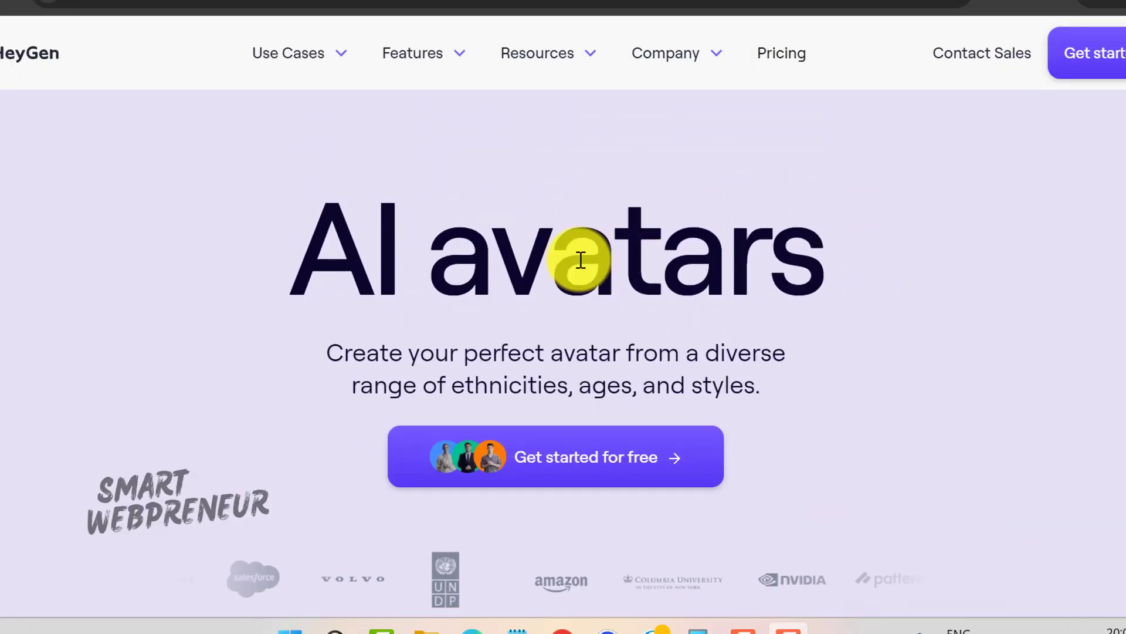
{"action": "scroll", "coordinate": [319, 294], "scroll_direction": "down", "scroll_amount": 7}
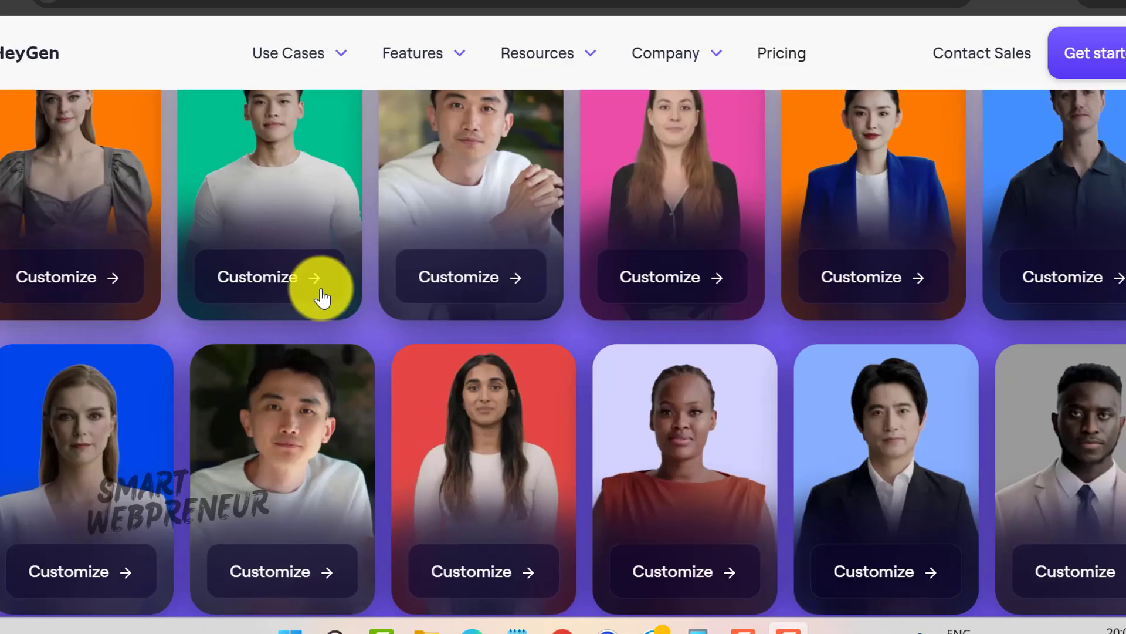
{"action": "scroll", "coordinate": [360, 272], "scroll_direction": "up", "scroll_amount": 2}
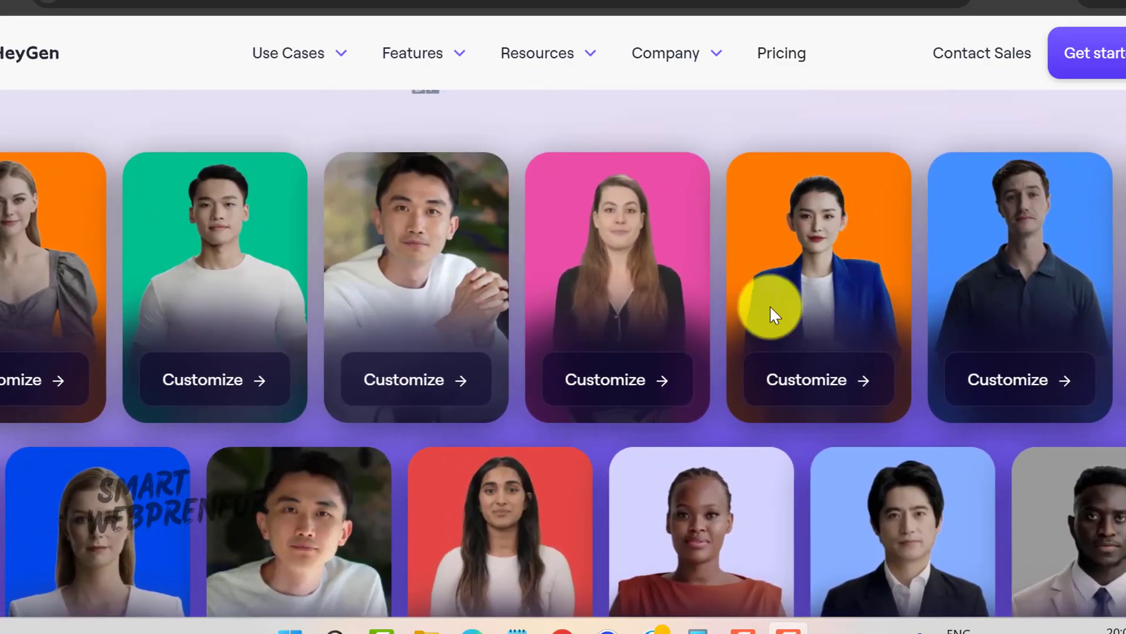
{"action": "scroll", "coordinate": [735, 320], "scroll_direction": "down", "scroll_amount": 1}
{"action": "scroll", "coordinate": [734, 315], "scroll_direction": "down", "scroll_amount": 2}
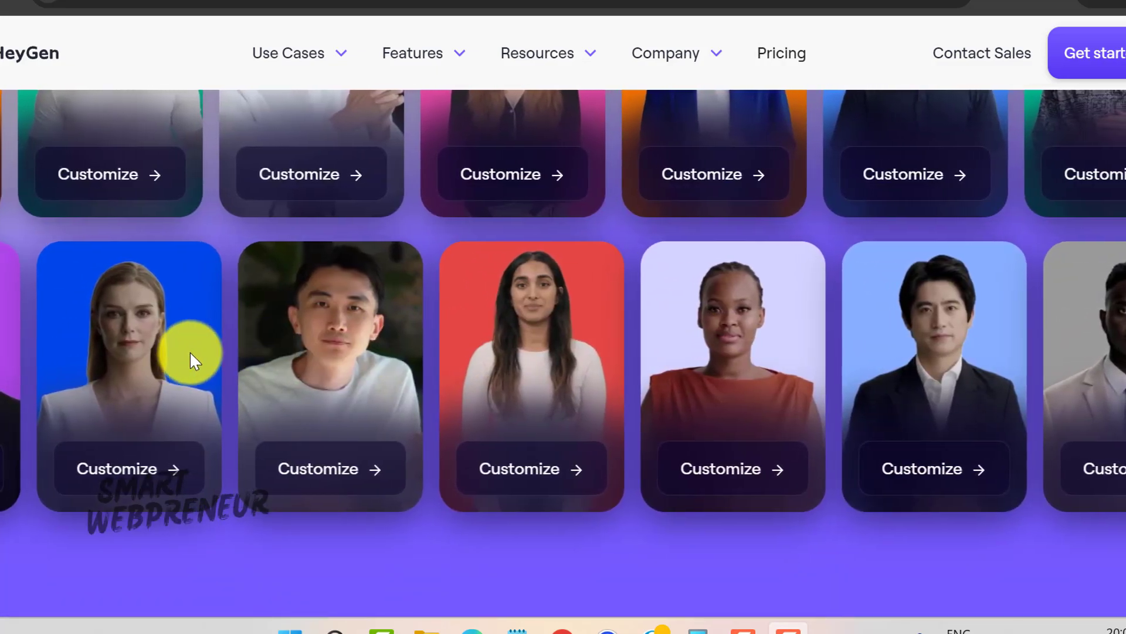
{"action": "scroll", "coordinate": [510, 293], "scroll_direction": "down", "scroll_amount": 6}
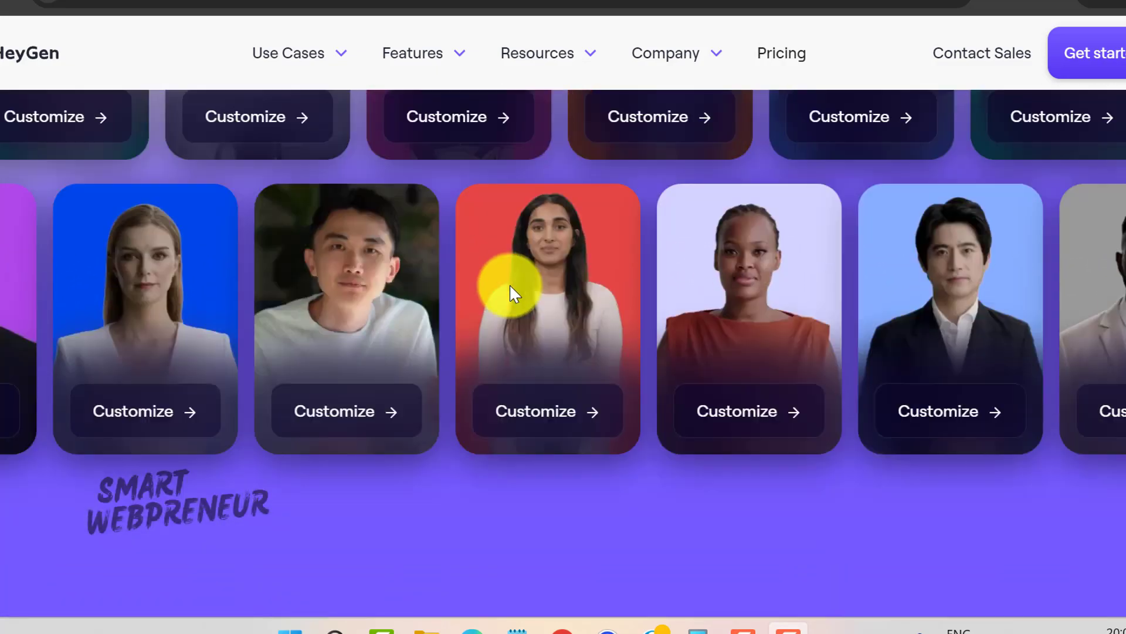
{"action": "scroll", "coordinate": [509, 293], "scroll_direction": "down", "scroll_amount": 10}
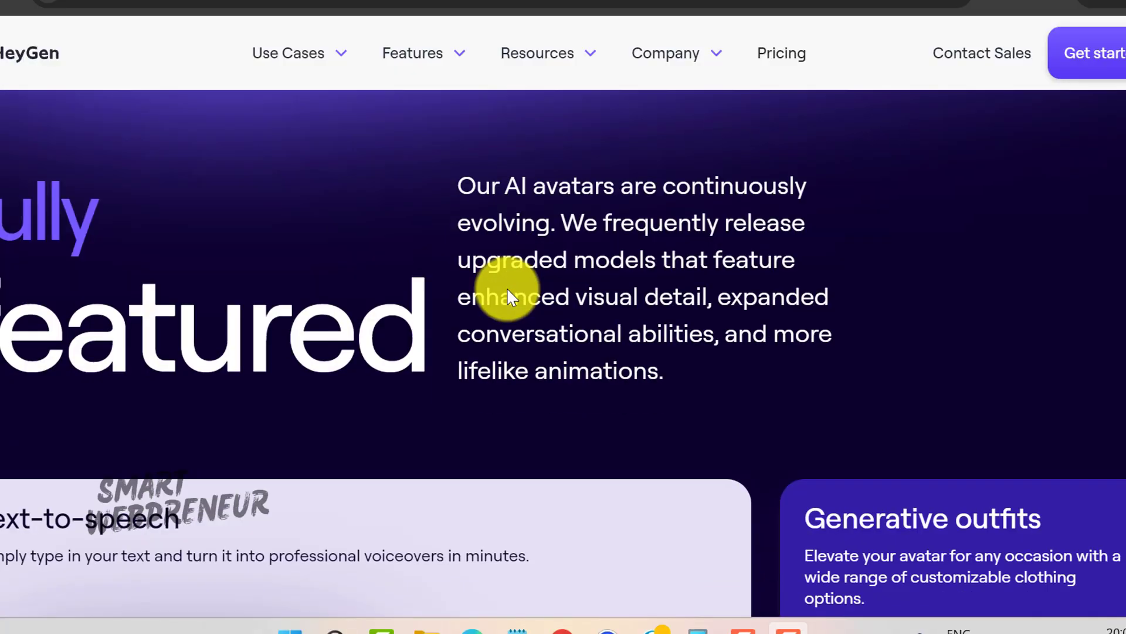
{"action": "scroll", "coordinate": [509, 293], "scroll_direction": "down", "scroll_amount": 5}
{"action": "scroll", "coordinate": [509, 292], "scroll_direction": "down", "scroll_amount": 3}
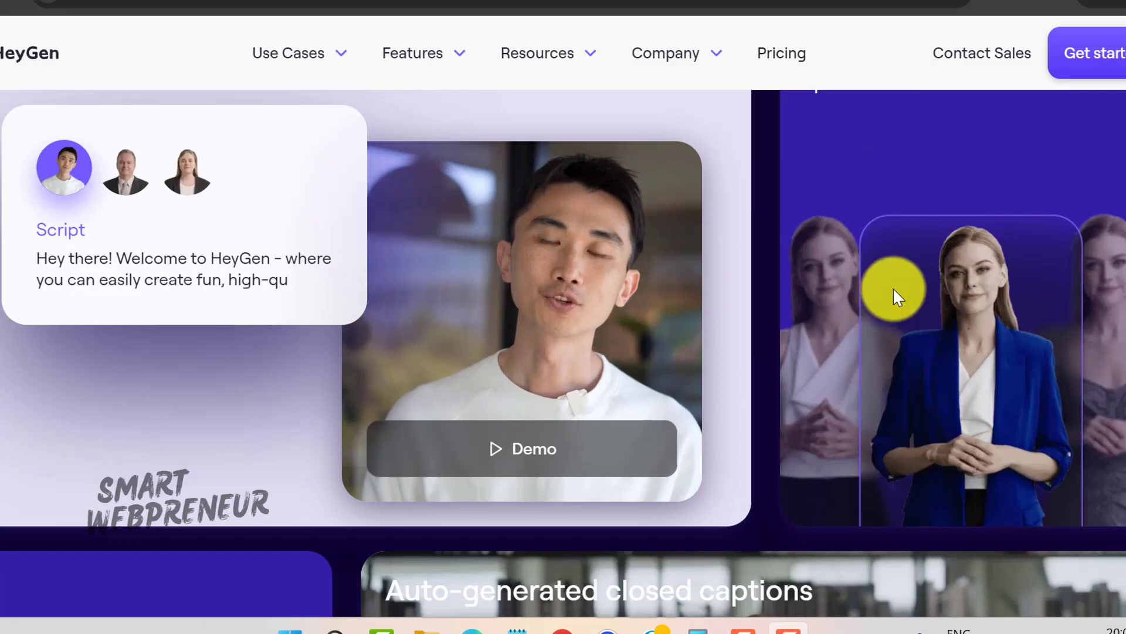
{"action": "scroll", "coordinate": [808, 301], "scroll_direction": "down", "scroll_amount": 3}
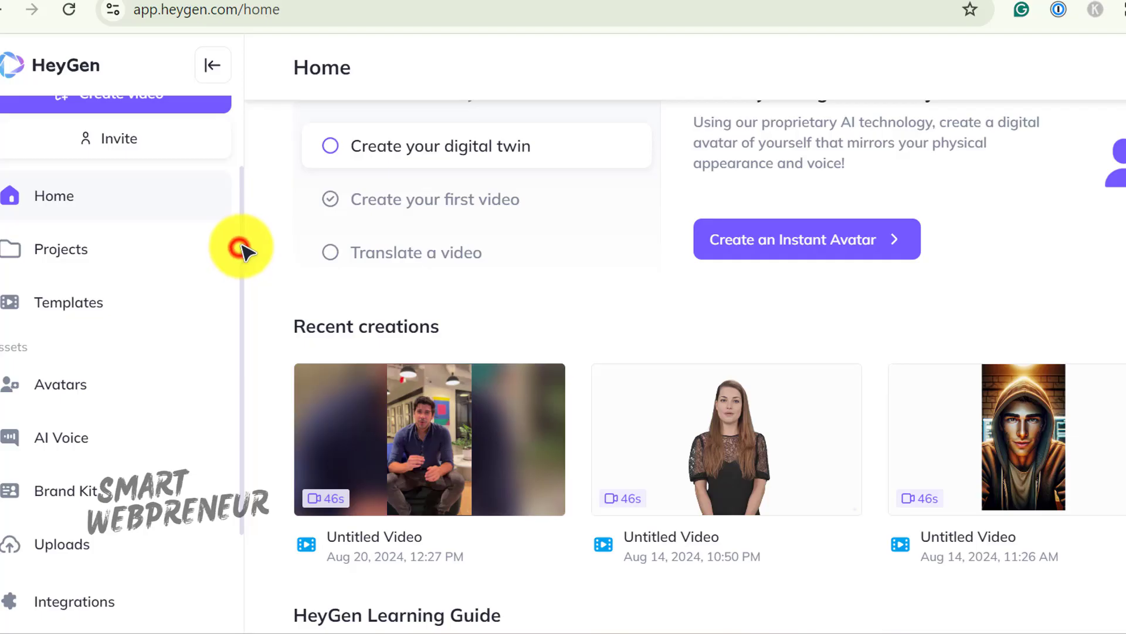
- Scroll through the HeyGen Library's 133 templates on the Templates page
{"action": "scroll", "coordinate": [240, 249], "scroll_direction": "up", "scroll_amount": 1}
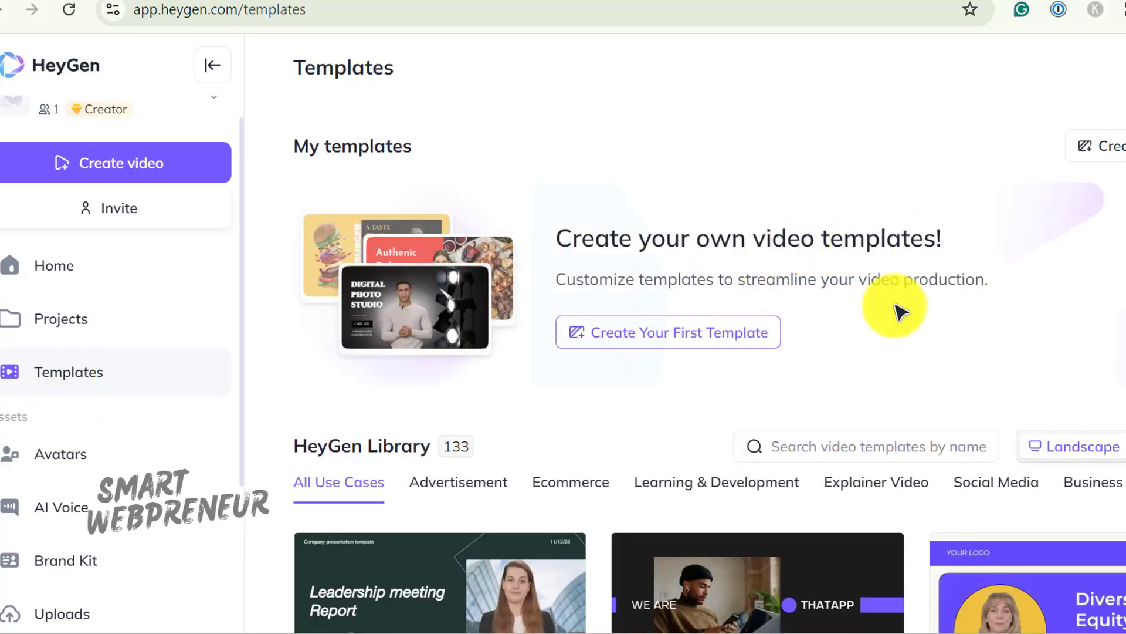
{"action": "scroll", "coordinate": [901, 312], "scroll_direction": "down", "scroll_amount": 2}
{"action": "scroll", "coordinate": [900, 312], "scroll_direction": "down", "scroll_amount": 4}
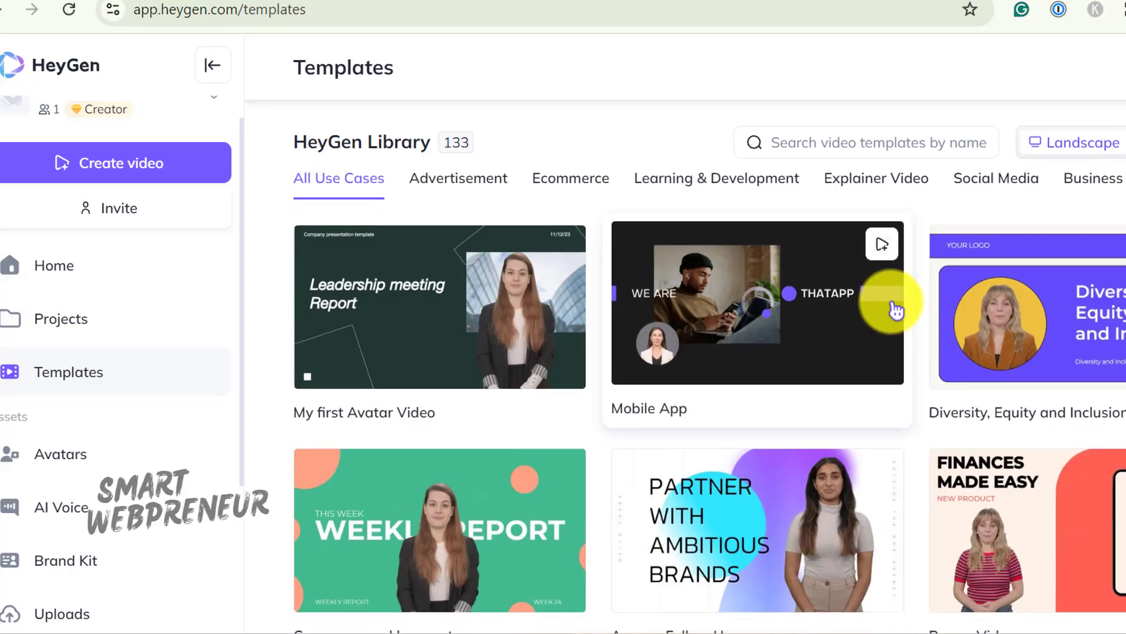
{"action": "scroll", "coordinate": [876, 305], "scroll_direction": "down", "scroll_amount": 12}
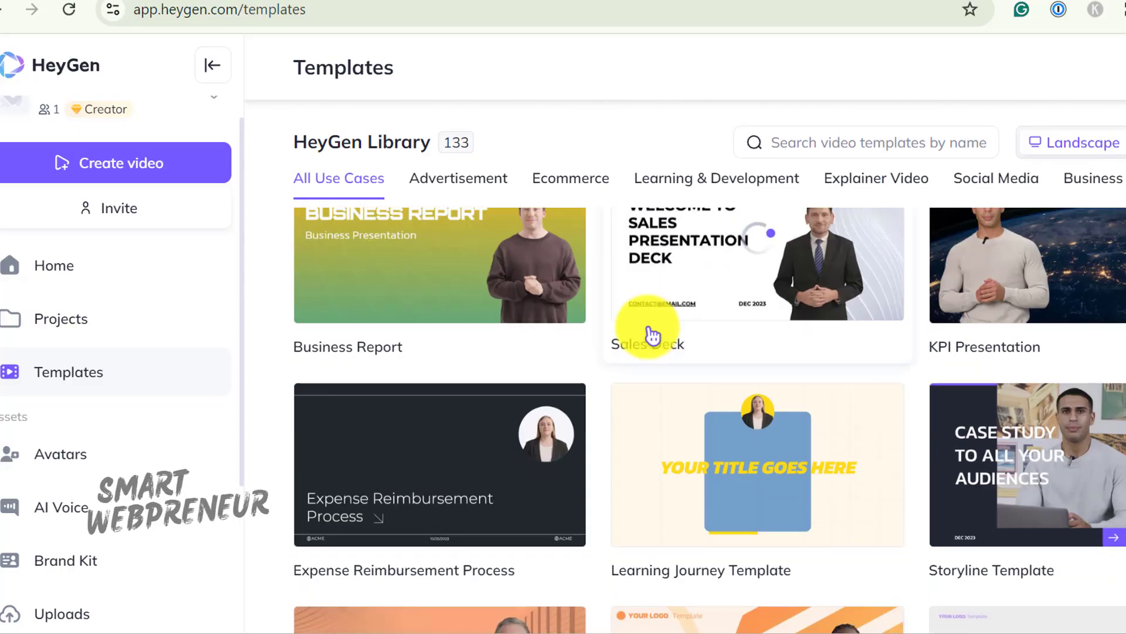
{"action": "scroll", "coordinate": [632, 339], "scroll_direction": "down", "scroll_amount": 5}
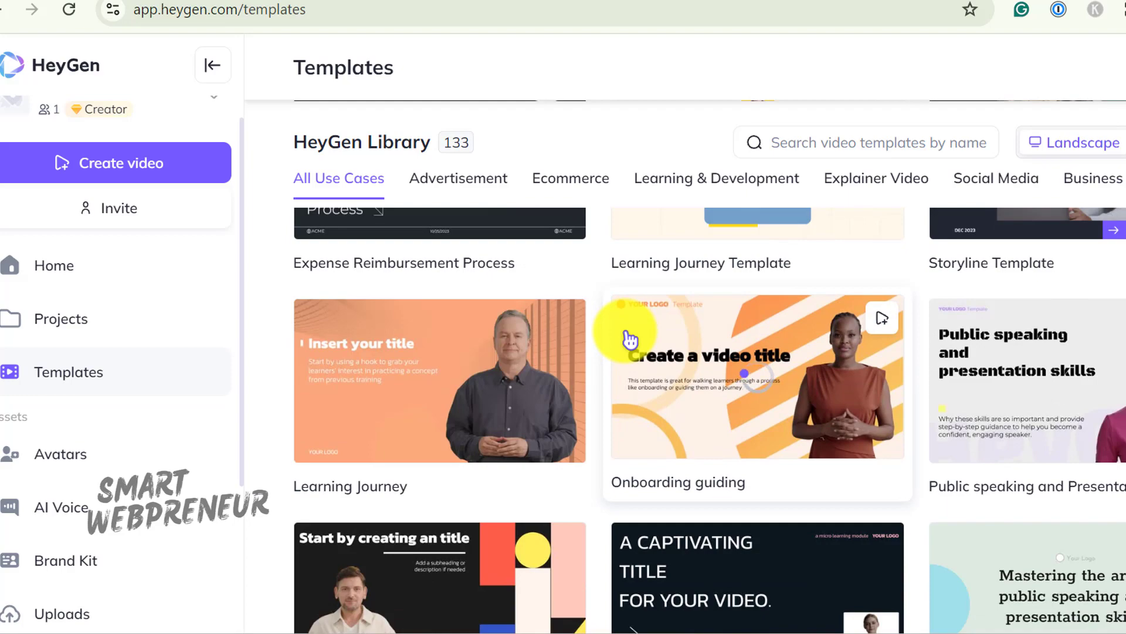
{"action": "scroll", "coordinate": [631, 339], "scroll_direction": "down", "scroll_amount": 6}
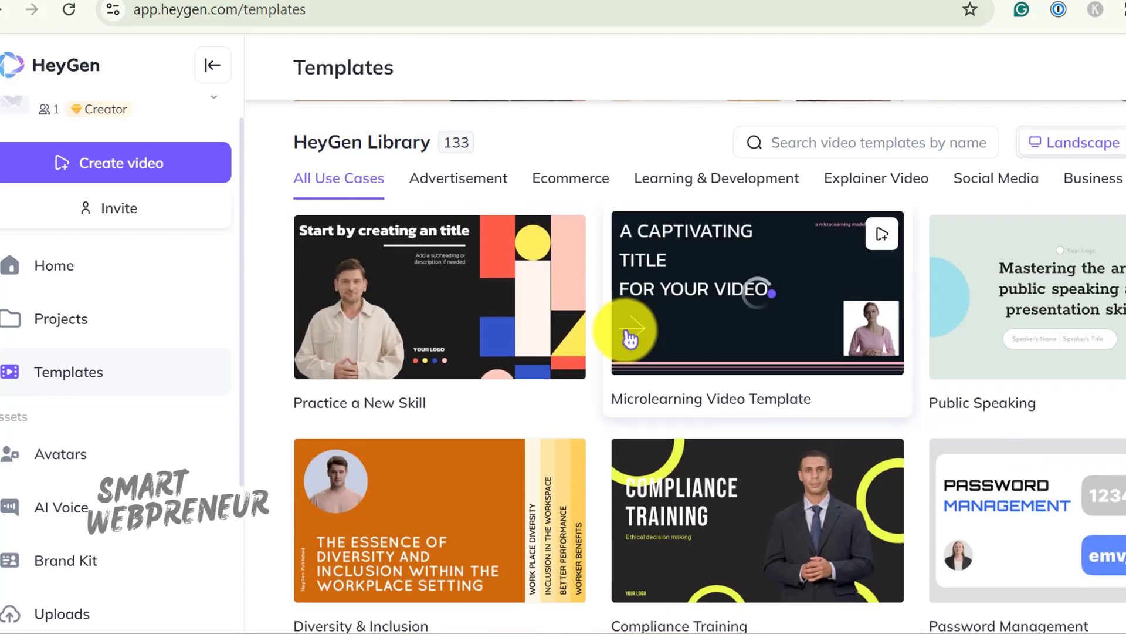
{"action": "scroll", "coordinate": [630, 339], "scroll_direction": "down", "scroll_amount": 12}
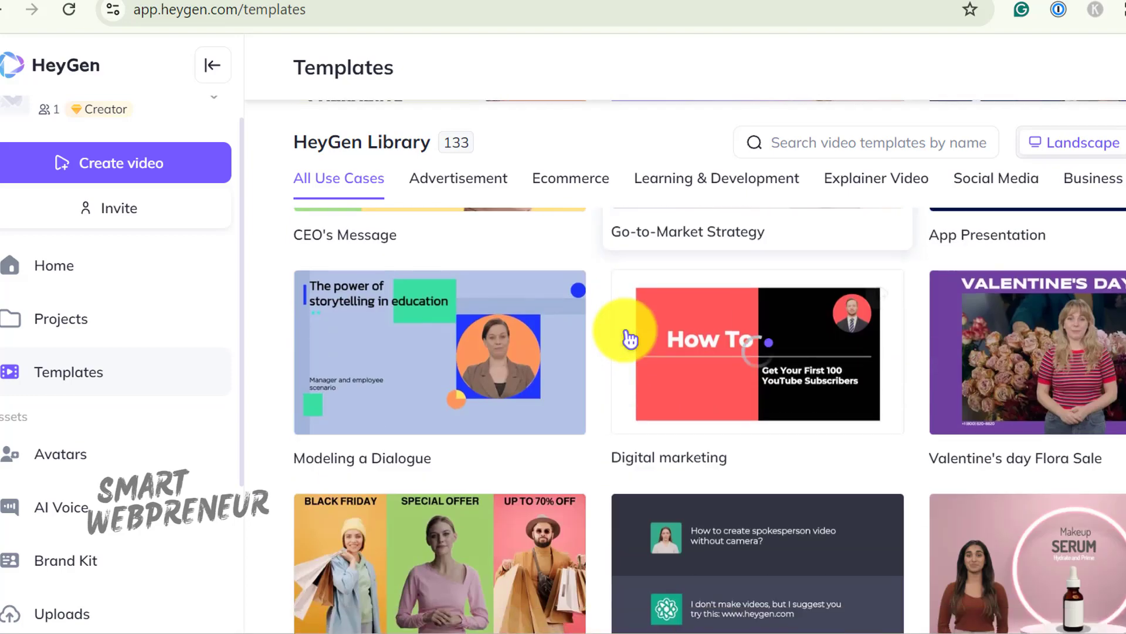
{"action": "scroll", "coordinate": [684, 352], "scroll_direction": "down", "scroll_amount": 11}
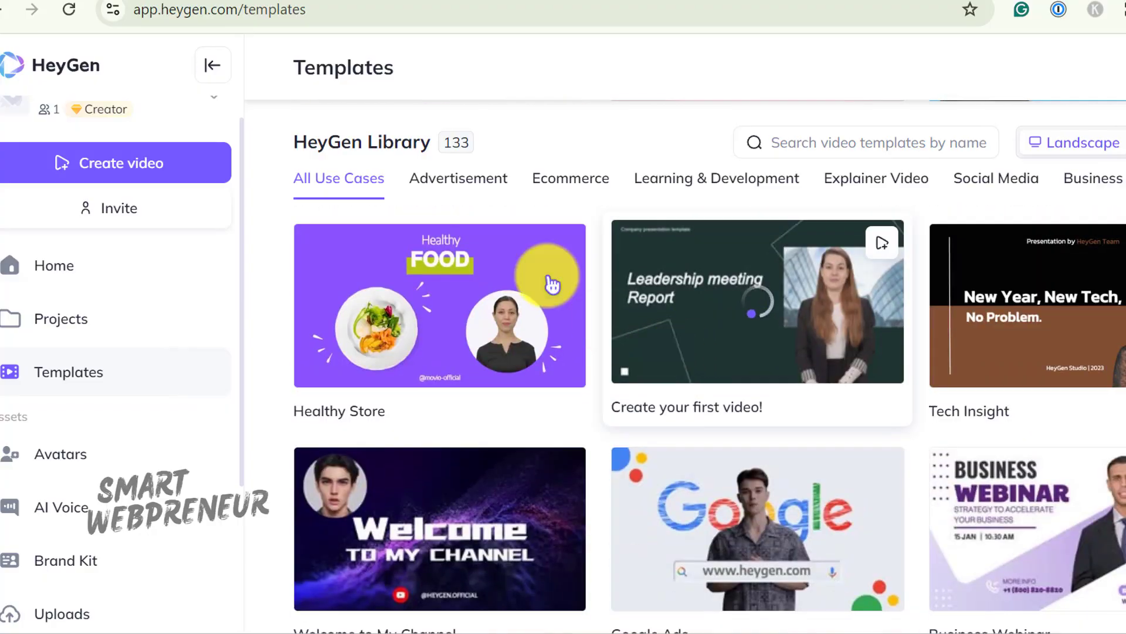
- Filter the library to Learning & Development, then Explainer Video templates
{"action": "left_click", "coordinate": [717, 178]}
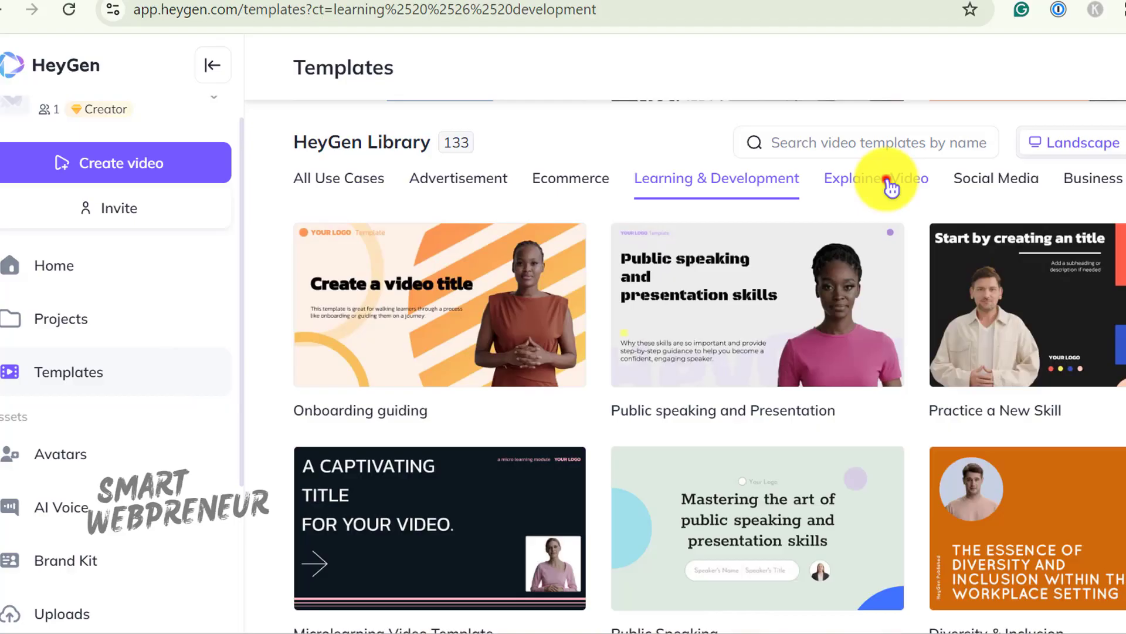
{"action": "left_click", "coordinate": [890, 187]}
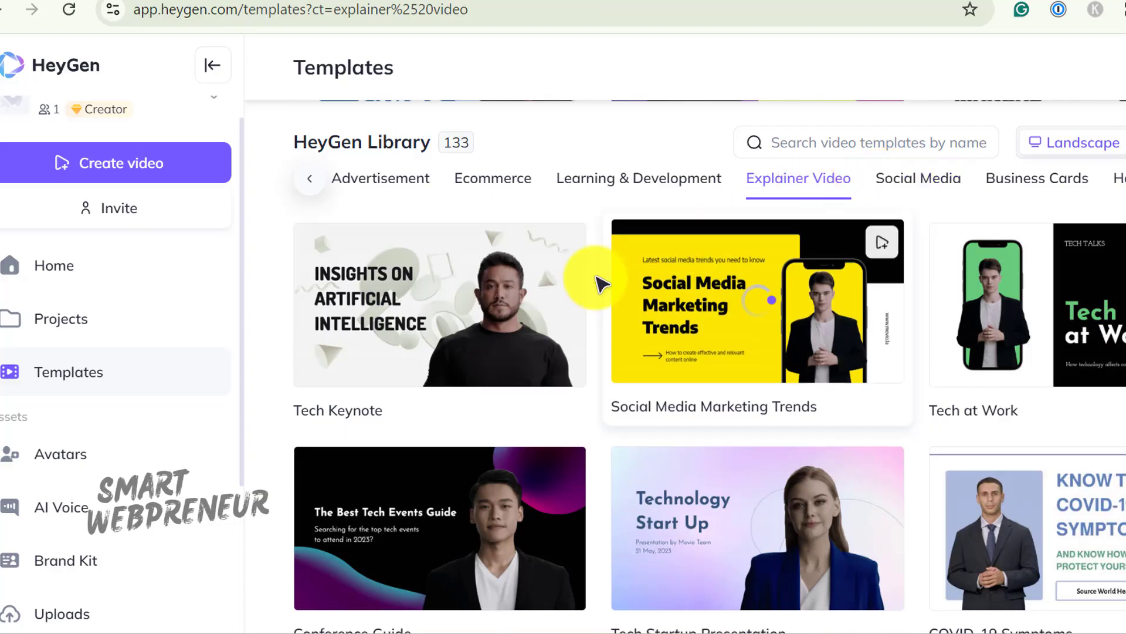
{"action": "scroll", "coordinate": [706, 418], "scroll_direction": "down", "scroll_amount": 4}
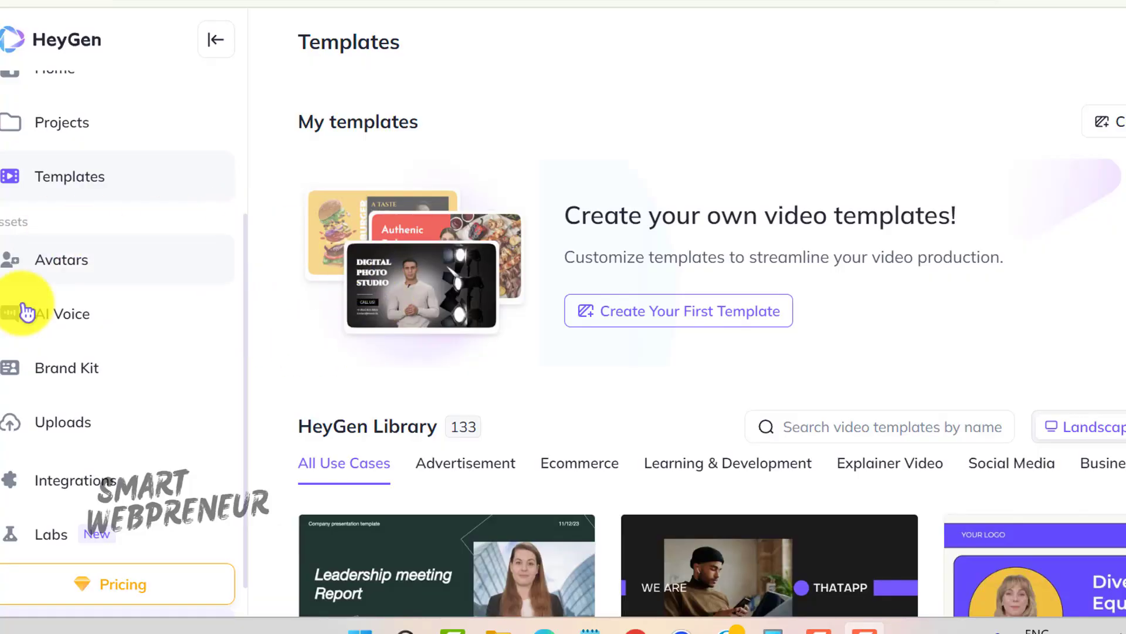
- Open the video avatars collection and glance at the photo and studio avatar tabs
{"action": "left_click", "coordinate": [65, 265]}
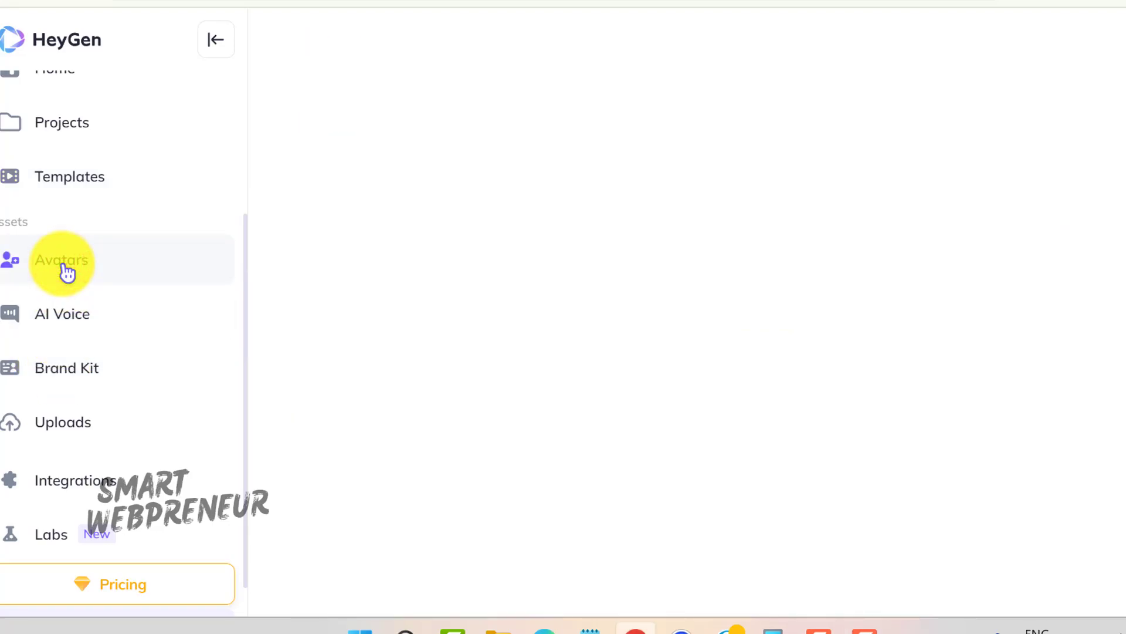
{"action": "scroll", "coordinate": [855, 389], "scroll_direction": "down", "scroll_amount": 4}
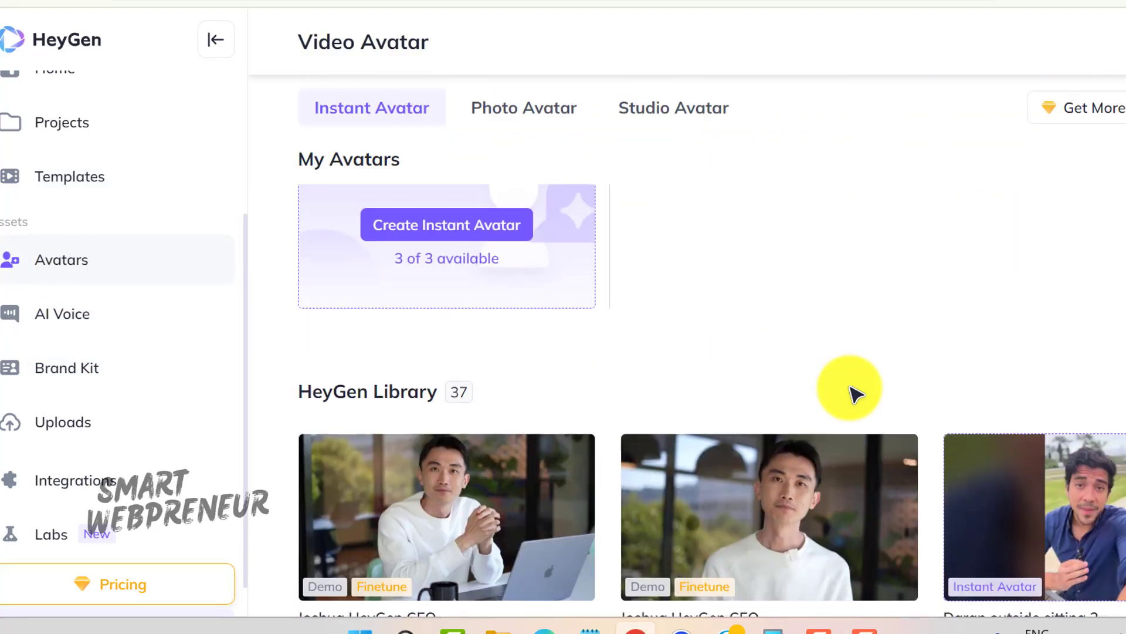
{"action": "scroll", "coordinate": [857, 393], "scroll_direction": "up", "scroll_amount": 4}
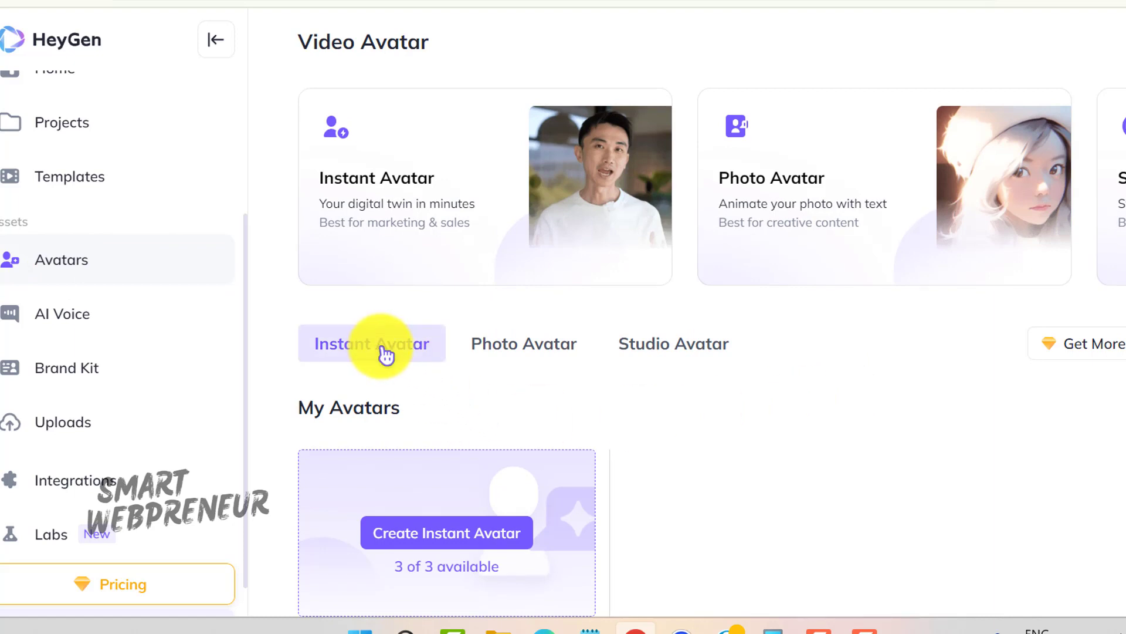
{"action": "left_click", "coordinate": [527, 352]}
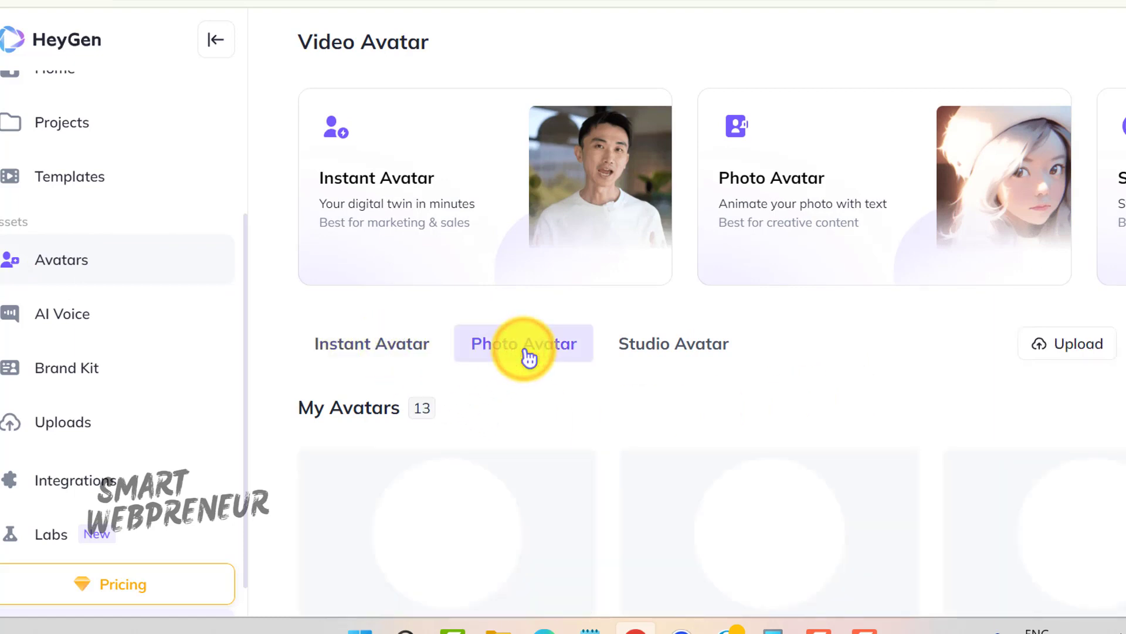
{"action": "left_click", "coordinate": [664, 349]}
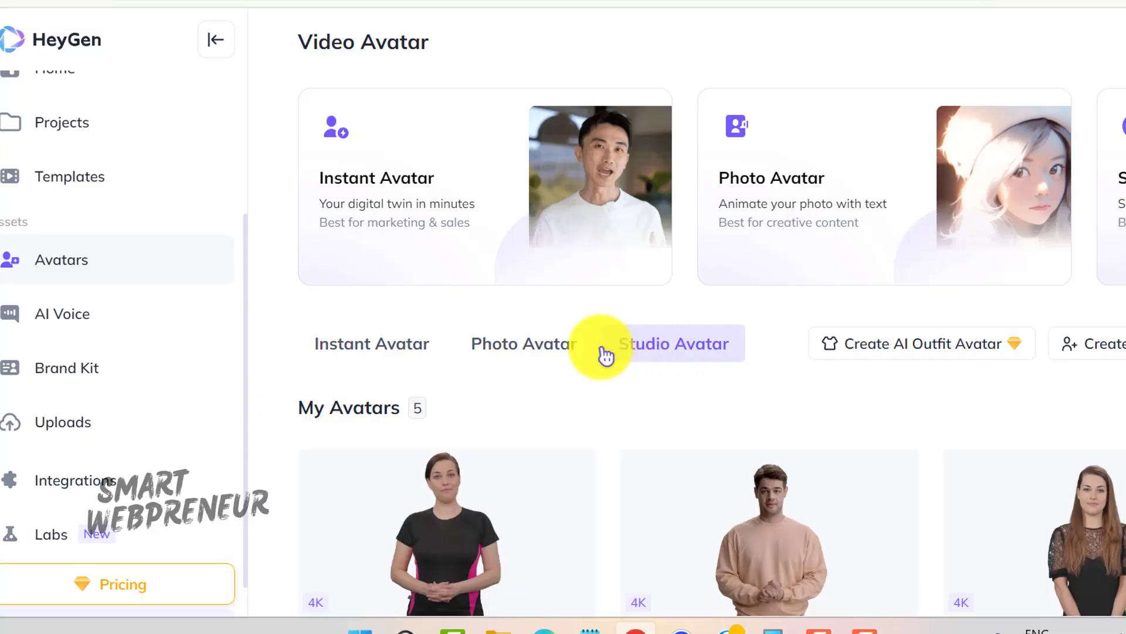
- Show the Instant Avatar collection and scroll through its 37 stock avatars
{"action": "left_click", "coordinate": [397, 352]}
{"action": "scroll", "coordinate": [722, 359], "scroll_direction": "down", "scroll_amount": 4}
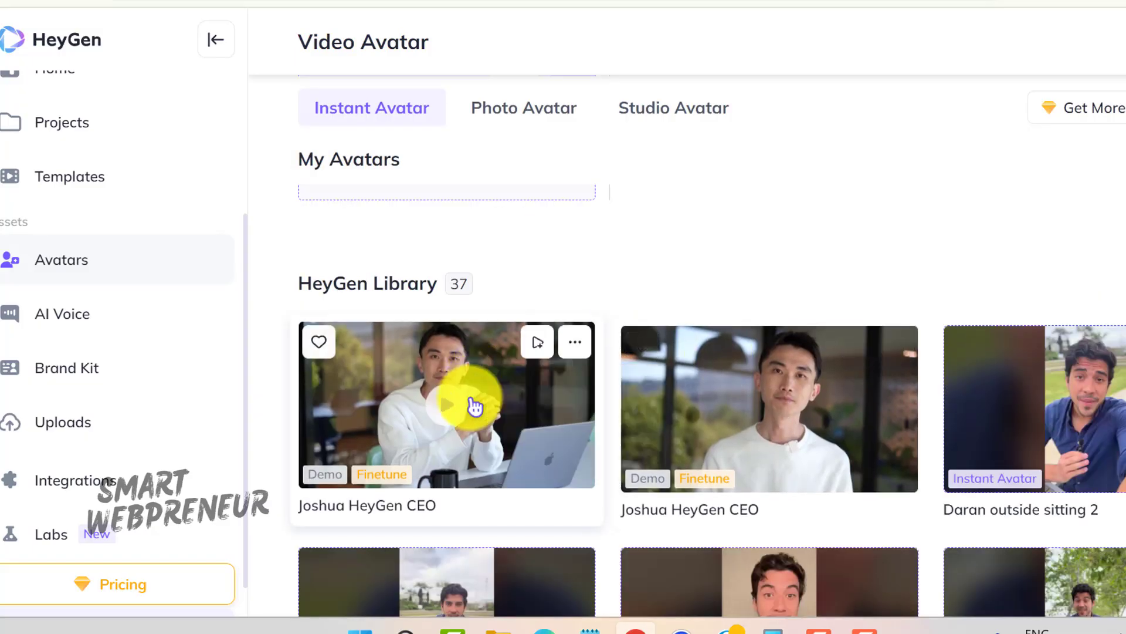
{"action": "scroll", "coordinate": [826, 334], "scroll_direction": "down", "scroll_amount": 2}
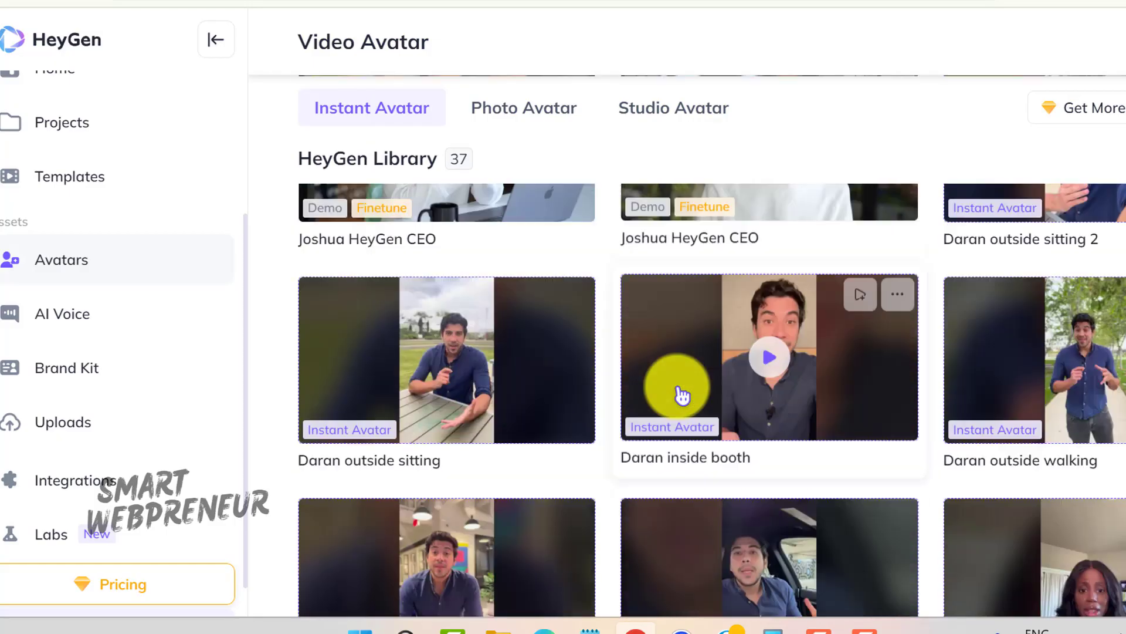
{"action": "scroll", "coordinate": [769, 326], "scroll_direction": "down", "scroll_amount": 3}
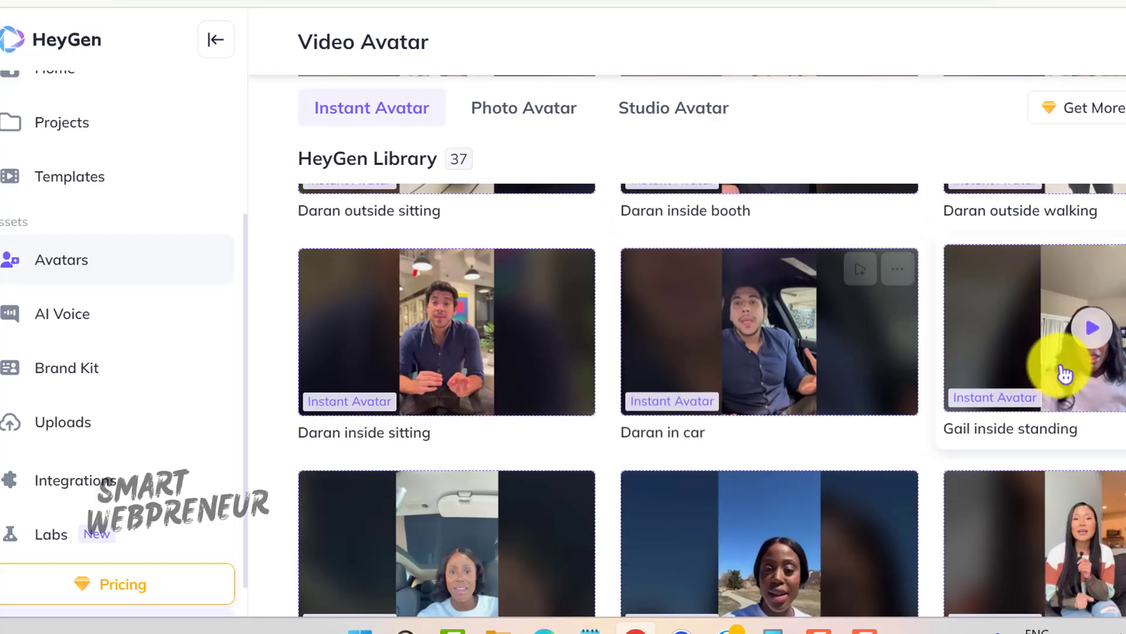
{"action": "left_click", "coordinate": [1095, 342]}
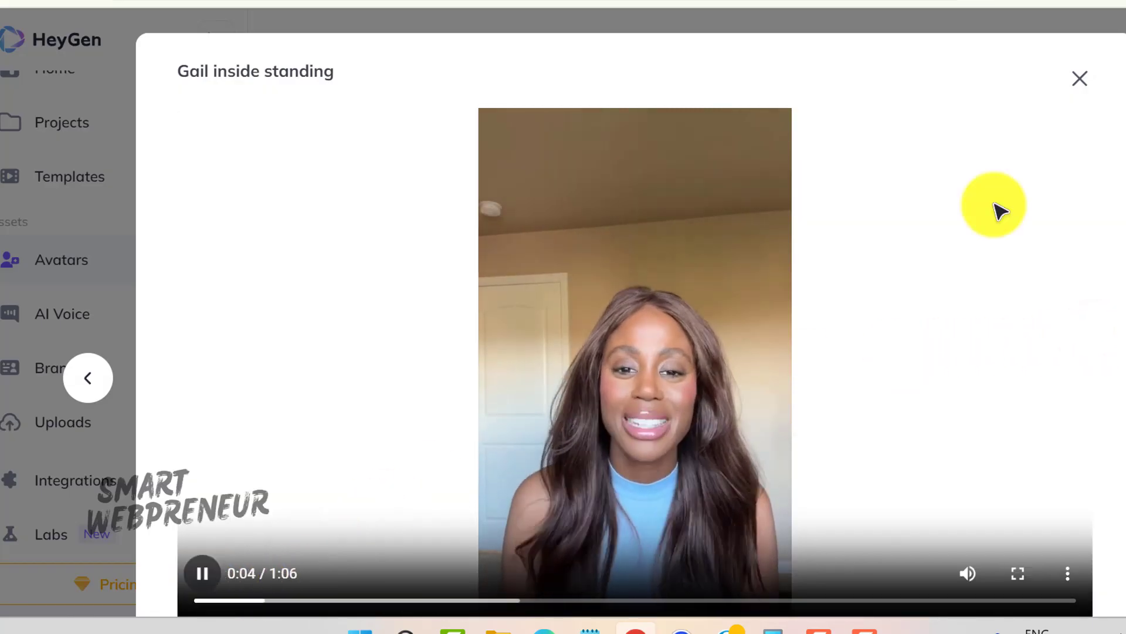
{"action": "left_click", "coordinate": [1083, 77]}
{"action": "scroll", "coordinate": [818, 276], "scroll_direction": "down", "scroll_amount": 3}
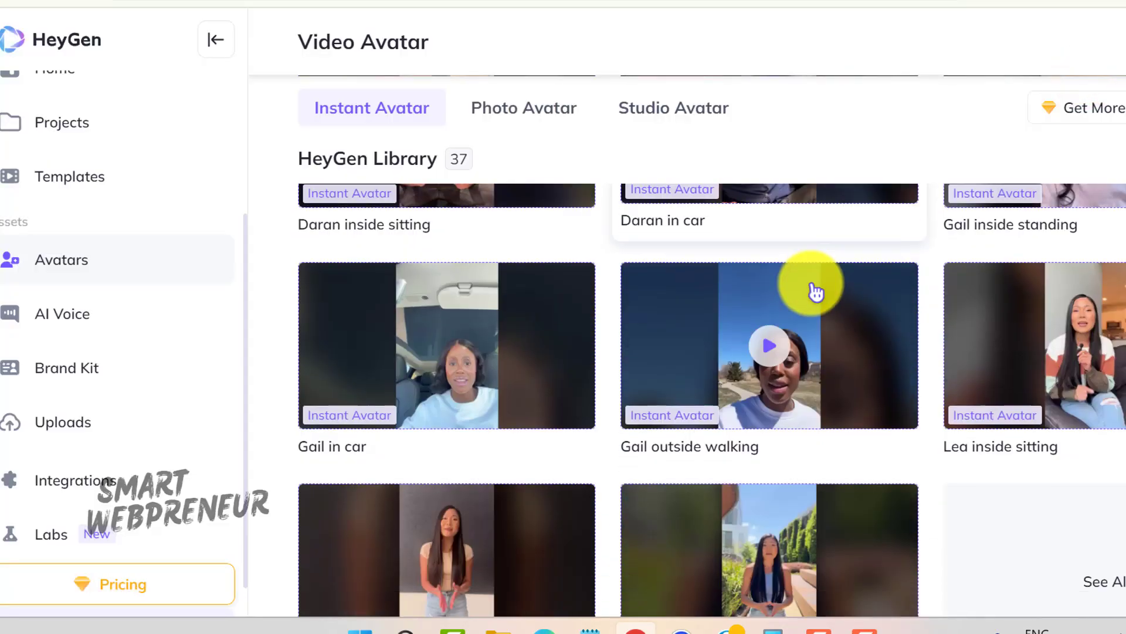
{"action": "scroll", "coordinate": [674, 340], "scroll_direction": "down", "scroll_amount": 3}
{"action": "left_click", "coordinate": [444, 401]}
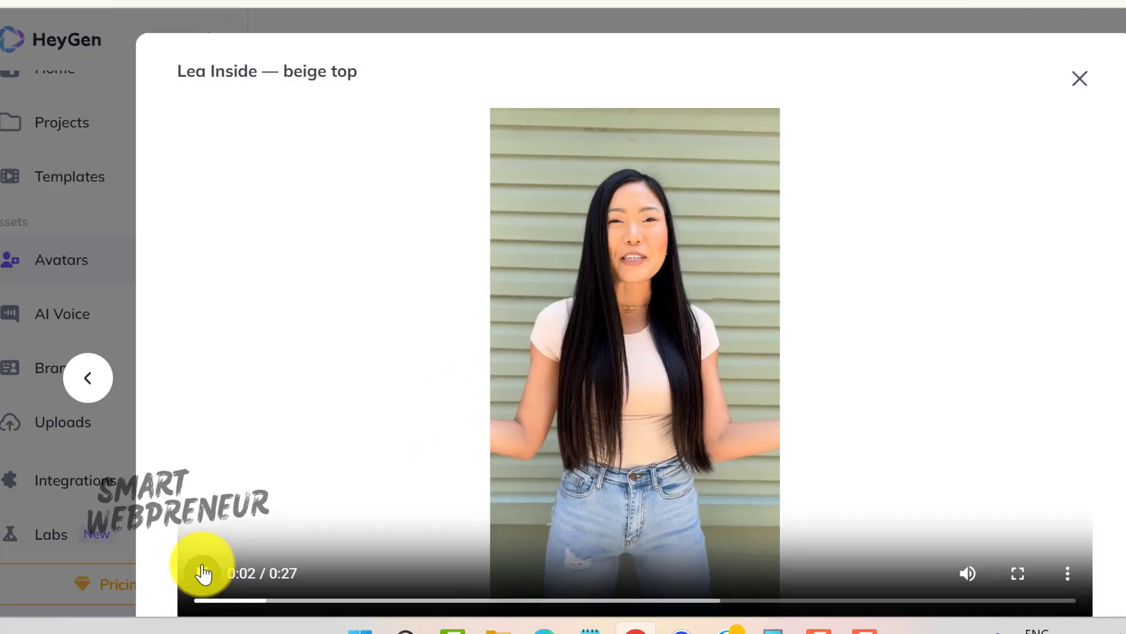
{"action": "left_click", "coordinate": [1082, 81]}
{"action": "scroll", "coordinate": [789, 415], "scroll_direction": "up", "scroll_amount": 5}
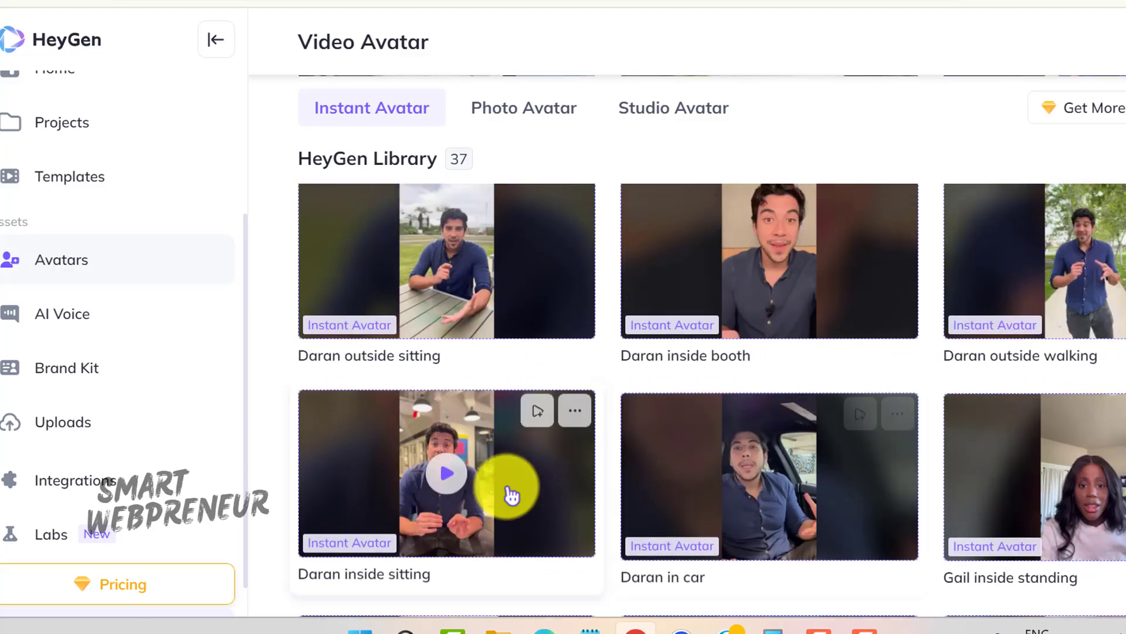
{"action": "left_click", "coordinate": [432, 252]}
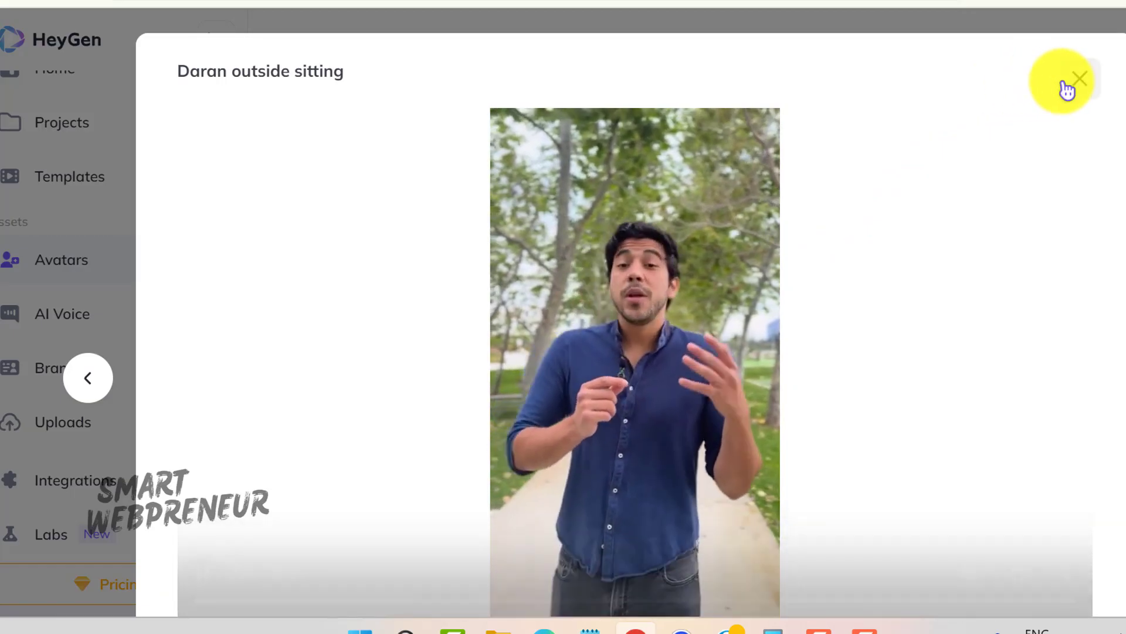
{"action": "left_click", "coordinate": [1075, 90]}
{"action": "scroll", "coordinate": [763, 370], "scroll_direction": "up", "scroll_amount": 2}
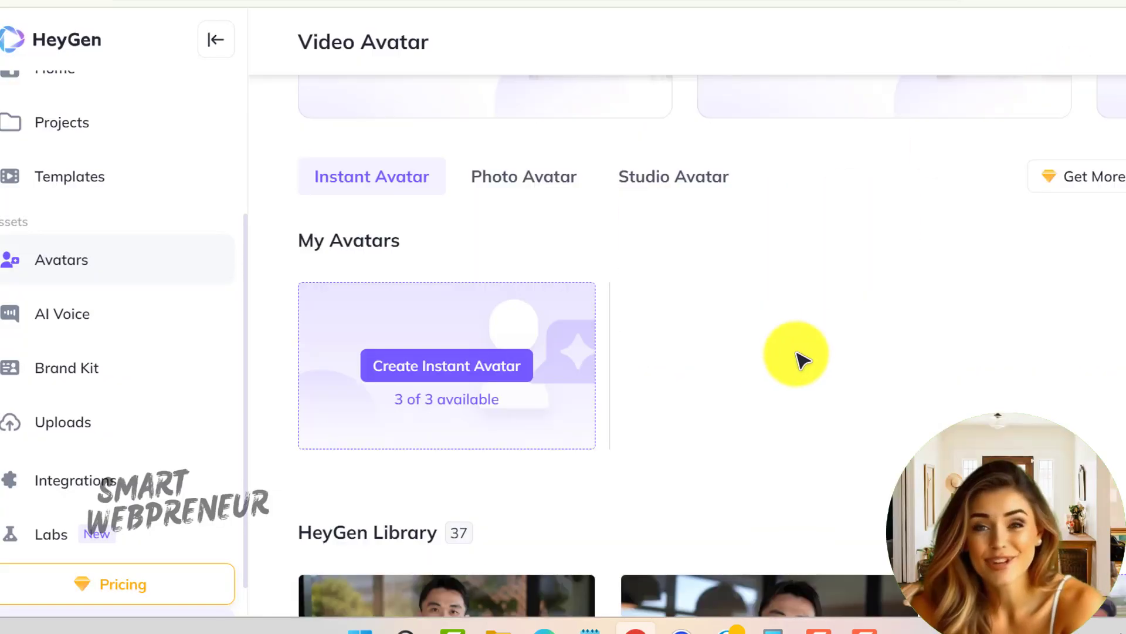
{"action": "left_click", "coordinate": [468, 368]}
- Play the Instant Avatar intro video, then move on to the Still and Motion style cards
{"action": "left_click", "coordinate": [548, 241]}
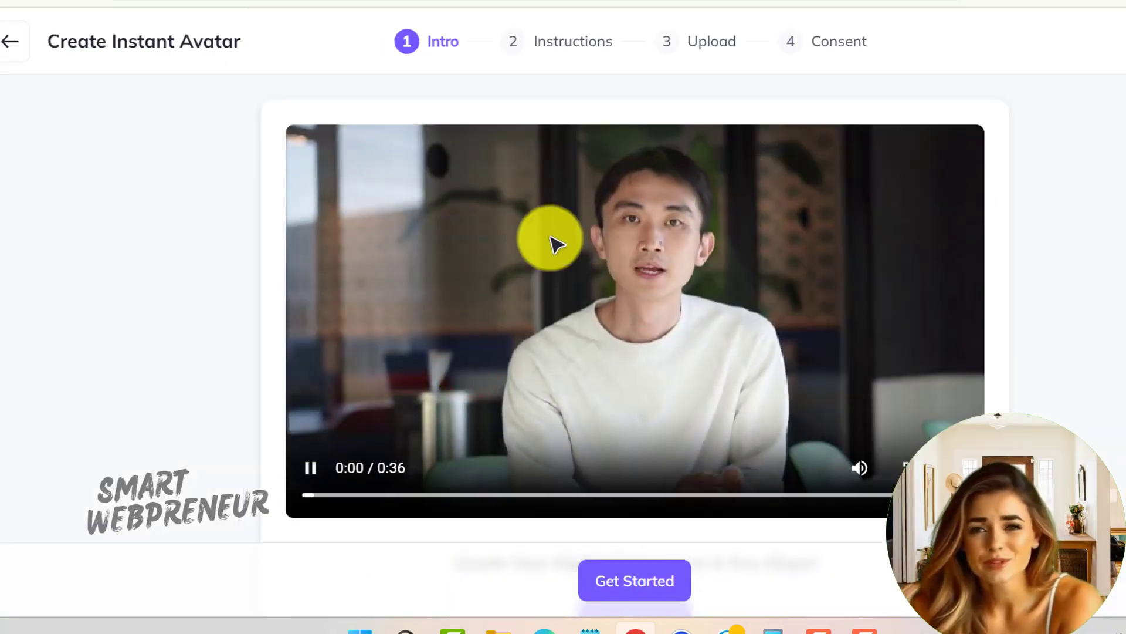
{"action": "left_click", "coordinate": [642, 593]}
{"action": "scroll", "coordinate": [636, 315], "scroll_direction": "down", "scroll_amount": 2}
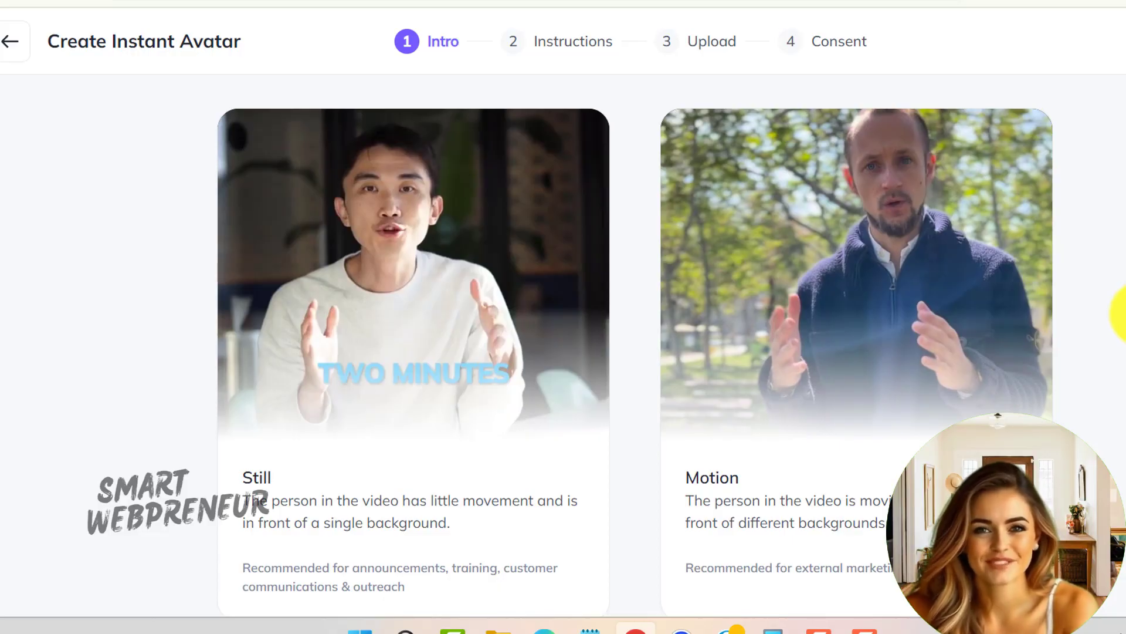
{"action": "scroll", "coordinate": [1118, 320], "scroll_direction": "down", "scroll_amount": 1}
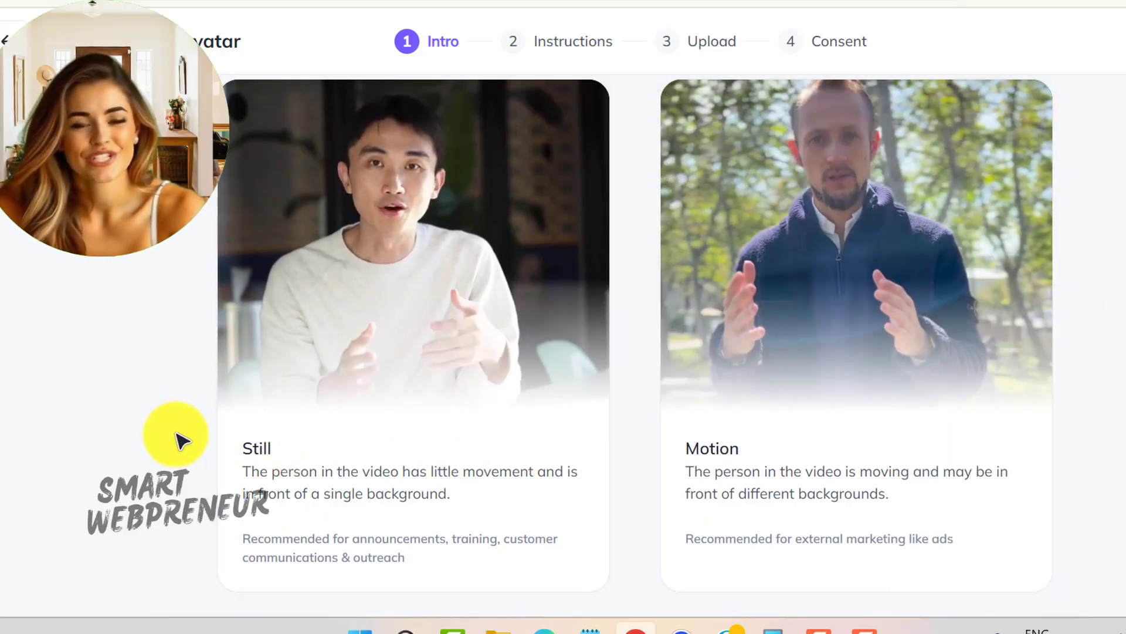
{"action": "scroll", "coordinate": [179, 439], "scroll_direction": "up", "scroll_amount": 3}
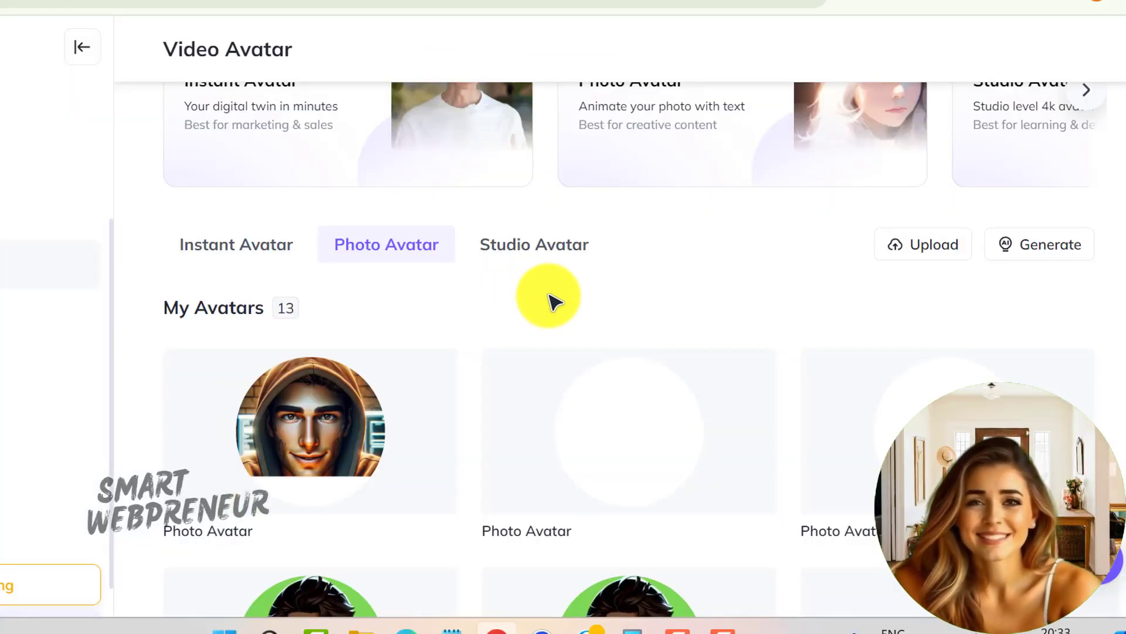
- Preview the Elliot photo avatar and close its modal
{"action": "scroll", "coordinate": [616, 310], "scroll_direction": "down", "scroll_amount": 3}
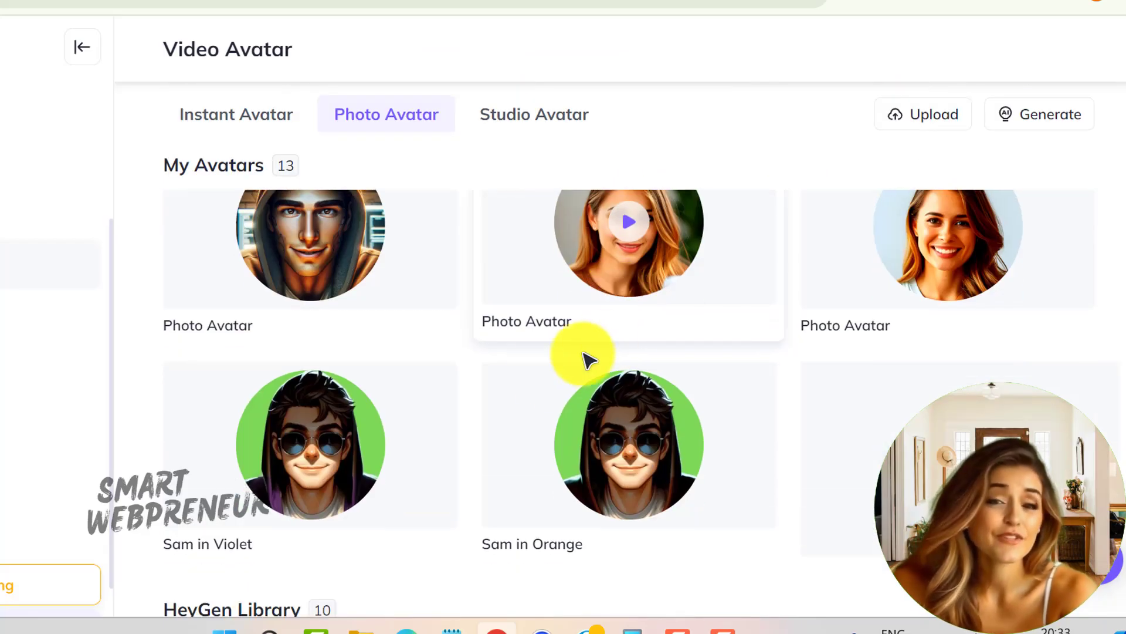
{"action": "scroll", "coordinate": [475, 364], "scroll_direction": "down", "scroll_amount": 10}
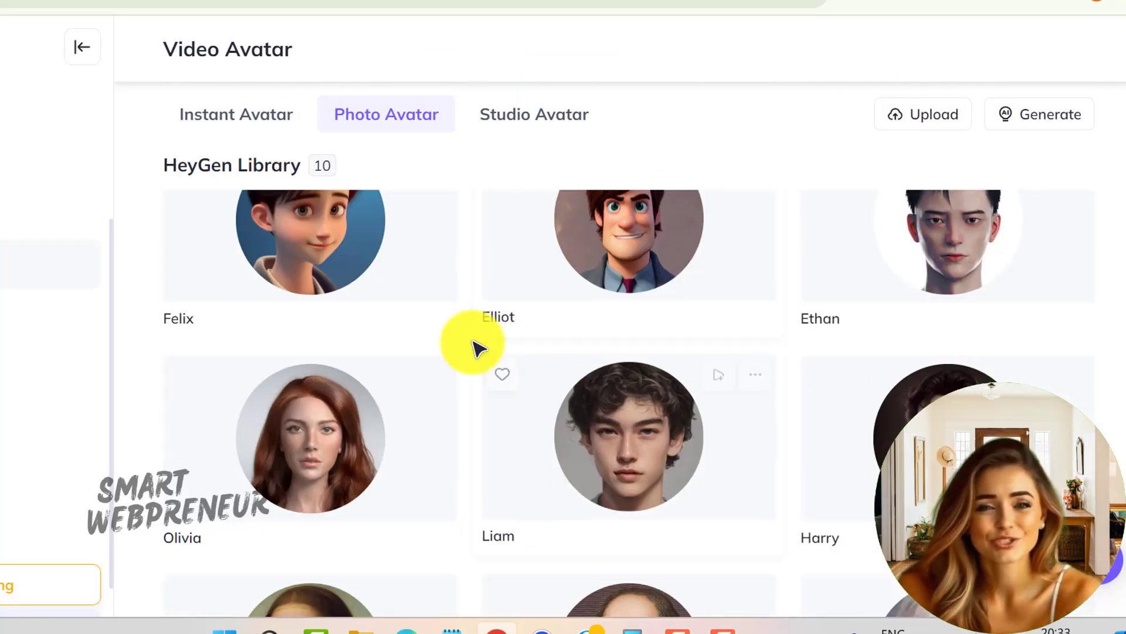
{"action": "scroll", "coordinate": [478, 349], "scroll_direction": "up", "scroll_amount": 3}
{"action": "left_click", "coordinate": [636, 328]}
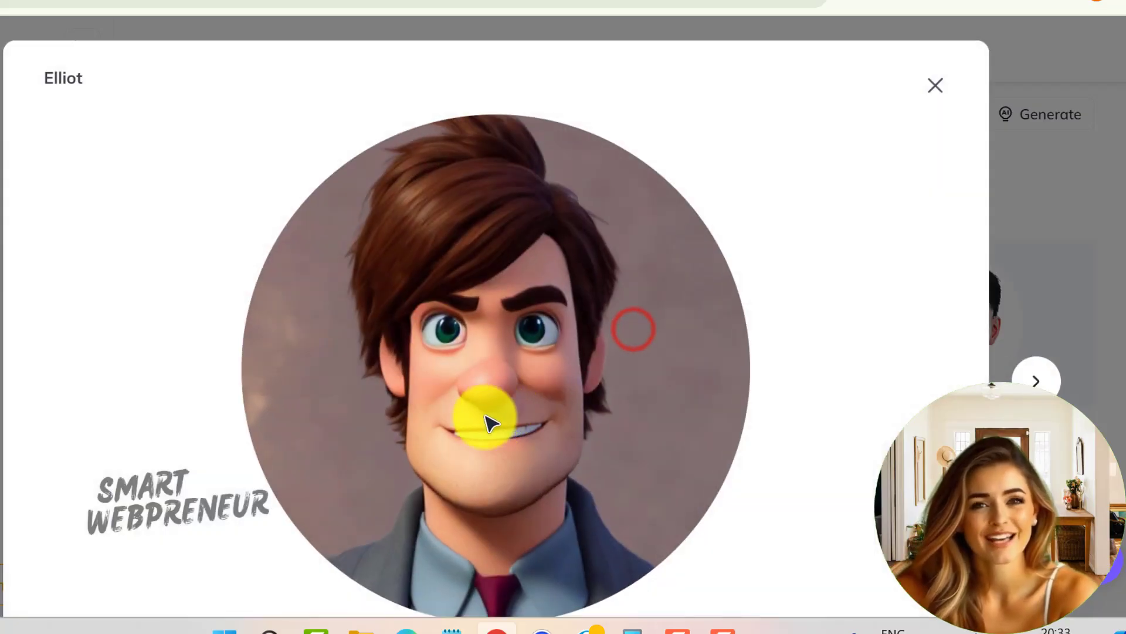
{"action": "scroll", "coordinate": [597, 368], "scroll_direction": "down", "scroll_amount": 2}
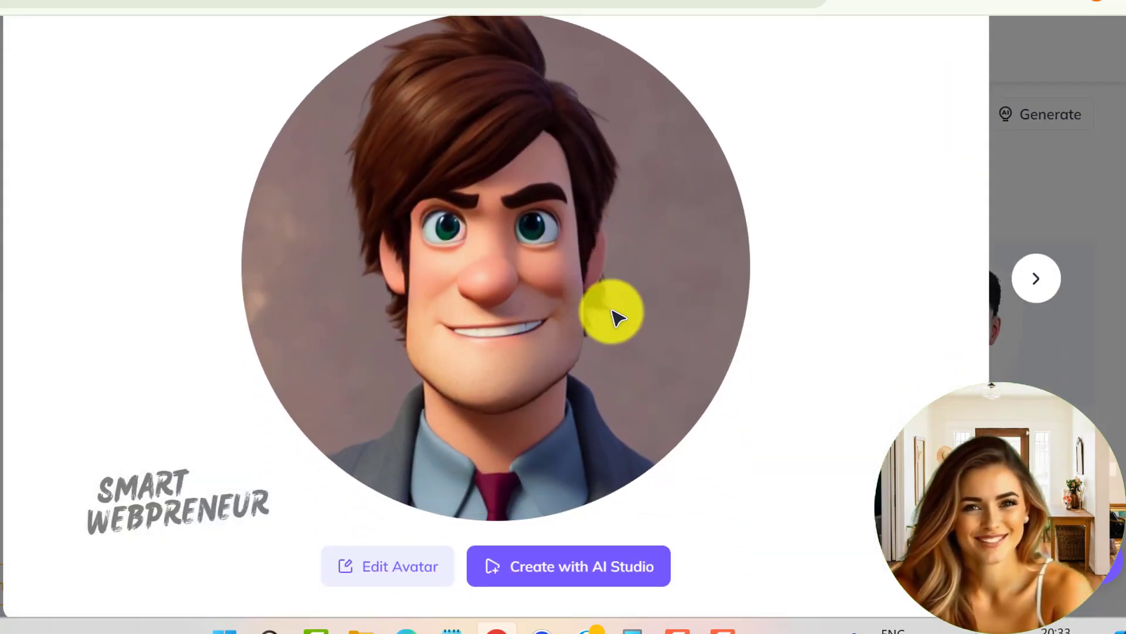
{"action": "scroll", "coordinate": [616, 317], "scroll_direction": "up", "scroll_amount": 2}
{"action": "left_click", "coordinate": [936, 88]}
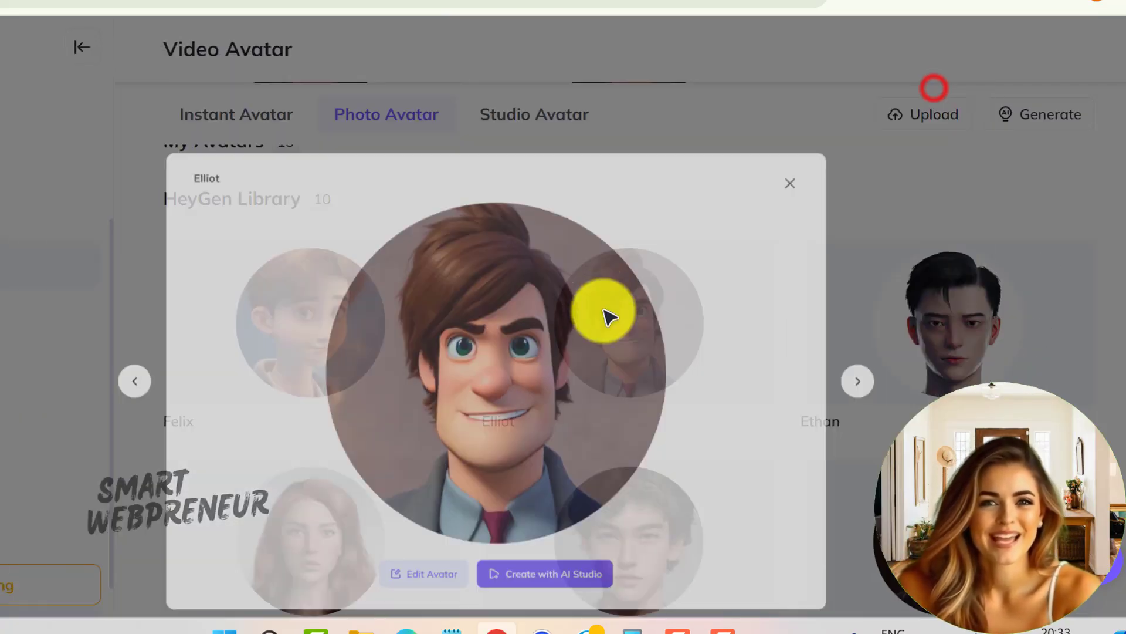
- Preview the Harry photo avatar and close its modal
{"action": "scroll", "coordinate": [693, 358], "scroll_direction": "down", "scroll_amount": 7}
{"action": "scroll", "coordinate": [727, 373], "scroll_direction": "up", "scroll_amount": 3}
{"action": "scroll", "coordinate": [737, 370], "scroll_direction": "up", "scroll_amount": 2}
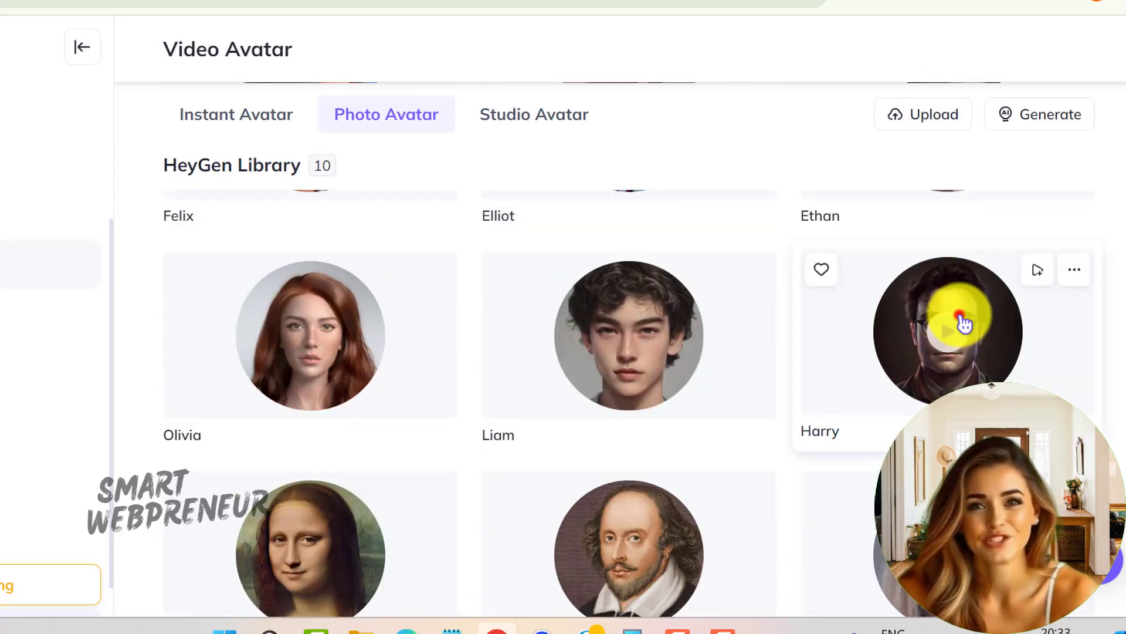
{"action": "left_click", "coordinate": [959, 316]}
{"action": "left_click", "coordinate": [952, 92]}
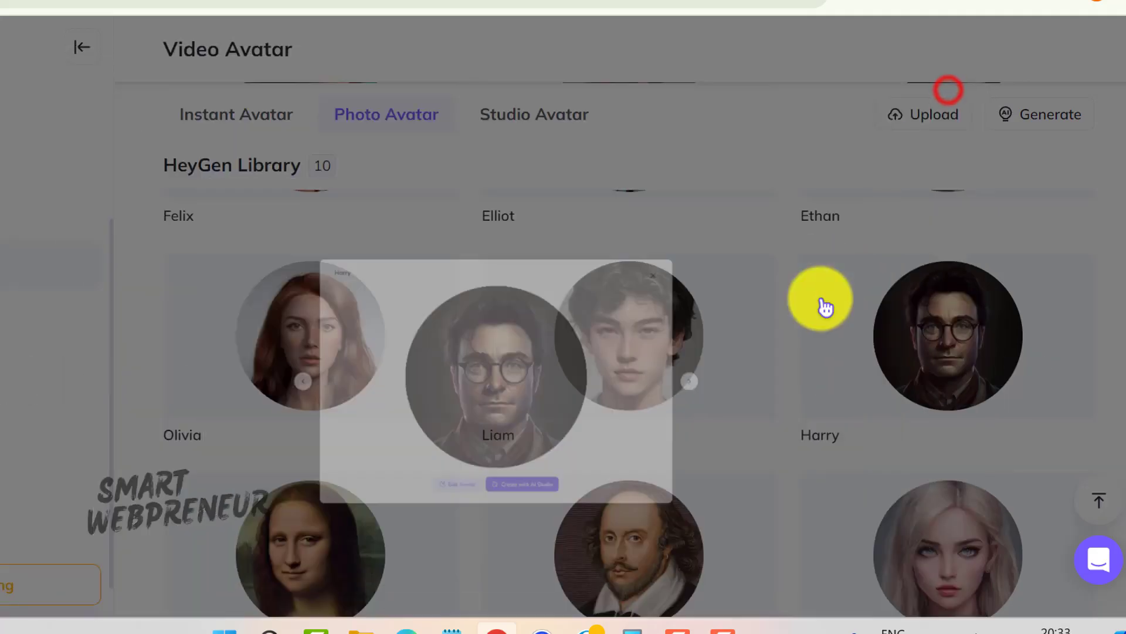
- Preview and close the Leonardo photo avatar, then select another library card
{"action": "scroll", "coordinate": [730, 309], "scroll_direction": "down", "scroll_amount": 5}
{"action": "left_click", "coordinate": [313, 412]}
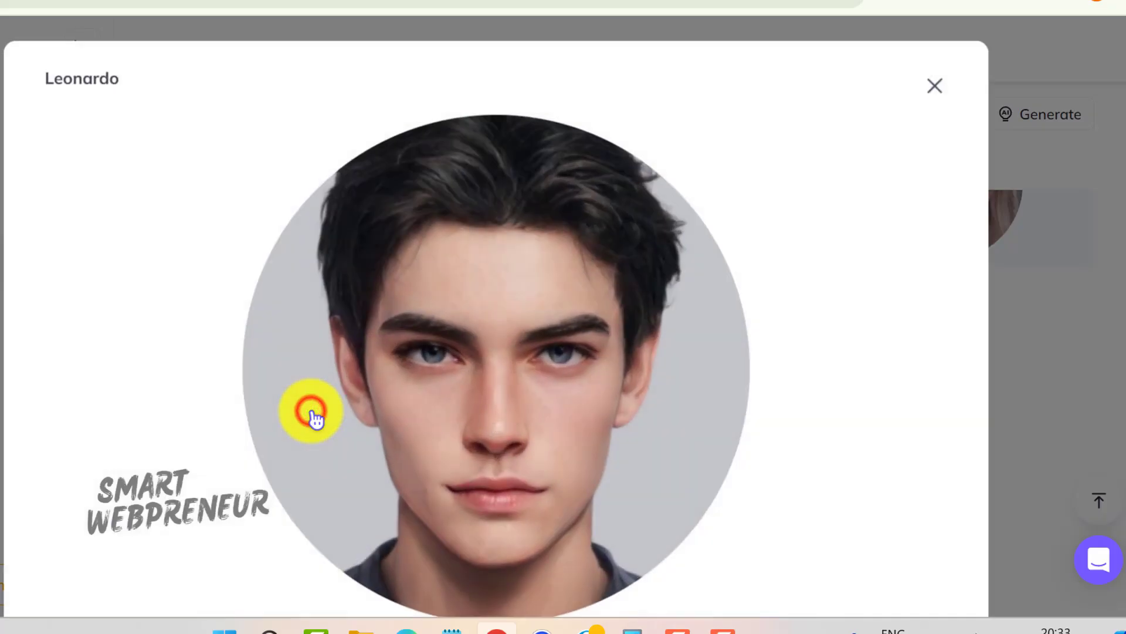
{"action": "left_click", "coordinate": [937, 88]}
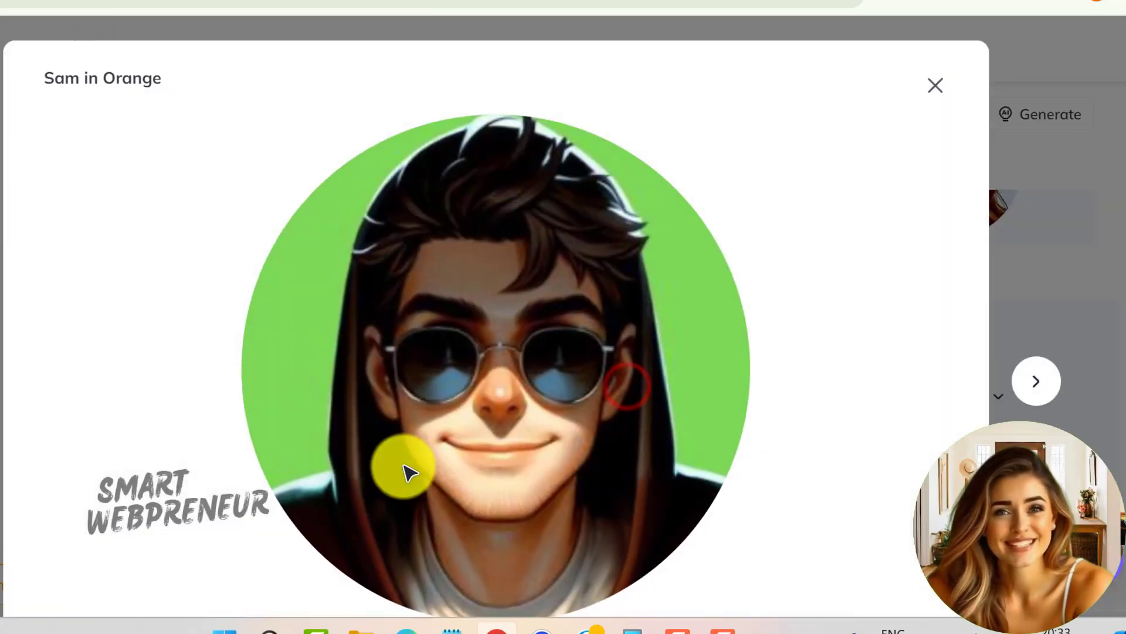
{"action": "scroll", "coordinate": [654, 385], "scroll_direction": "down", "scroll_amount": 2}
{"action": "scroll", "coordinate": [890, 227], "scroll_direction": "up", "scroll_amount": 3}
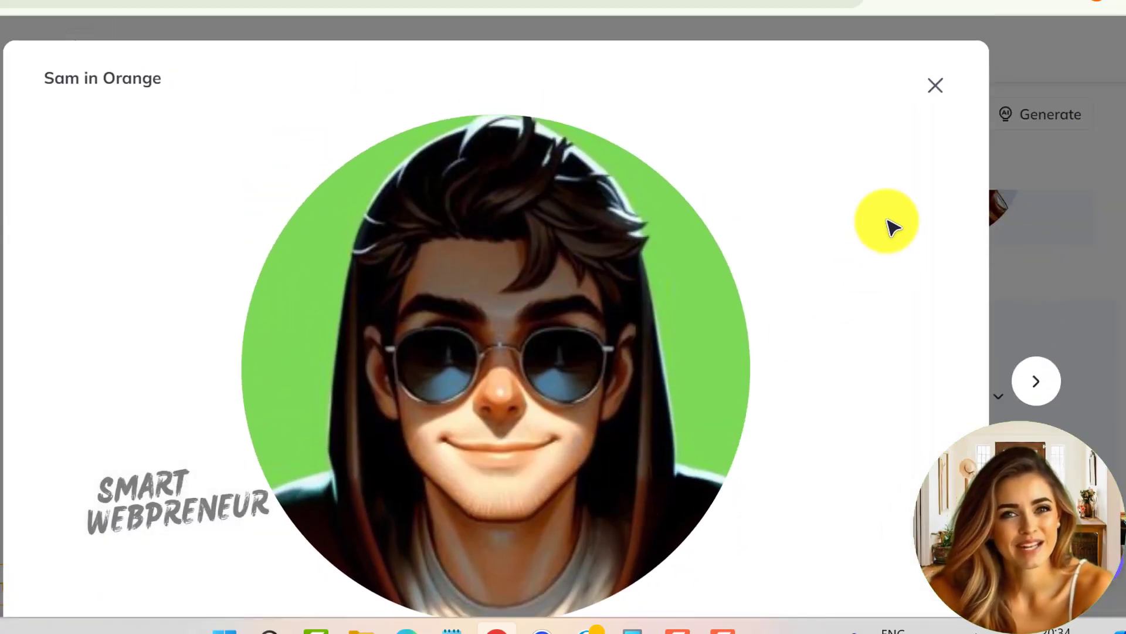
{"action": "left_click", "coordinate": [899, 223]}
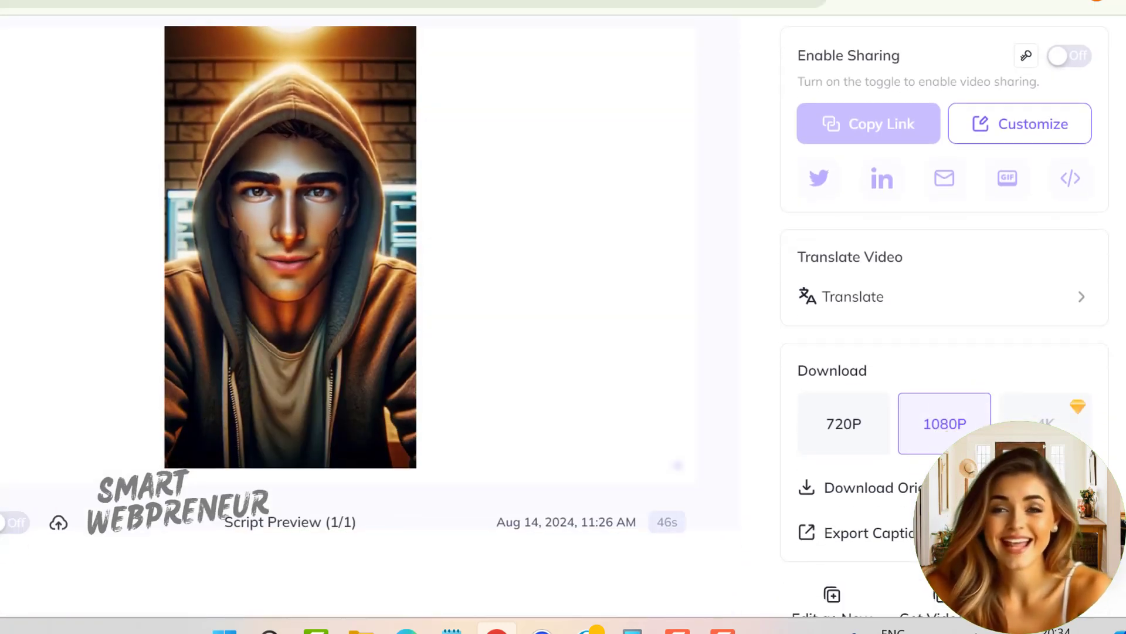
{"action": "scroll", "coordinate": [376, 294], "scroll_direction": "up", "scroll_amount": 2}
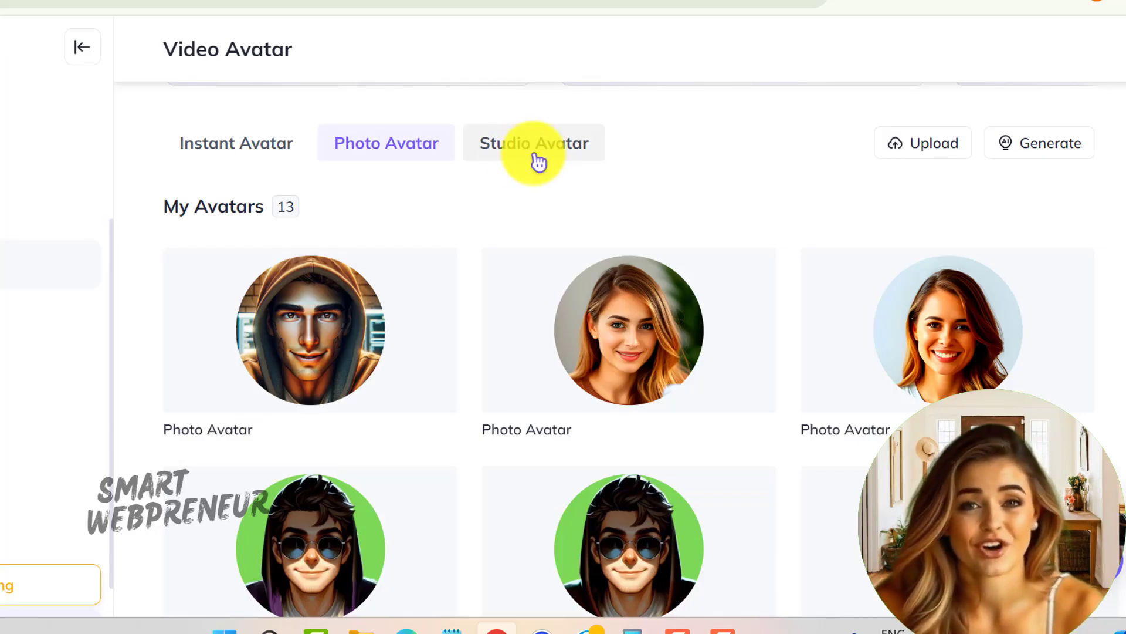
- Switch to the Studio Avatar collection and show options for Kelly in Pink Shirt (Left)
{"action": "left_click", "coordinate": [537, 160]}
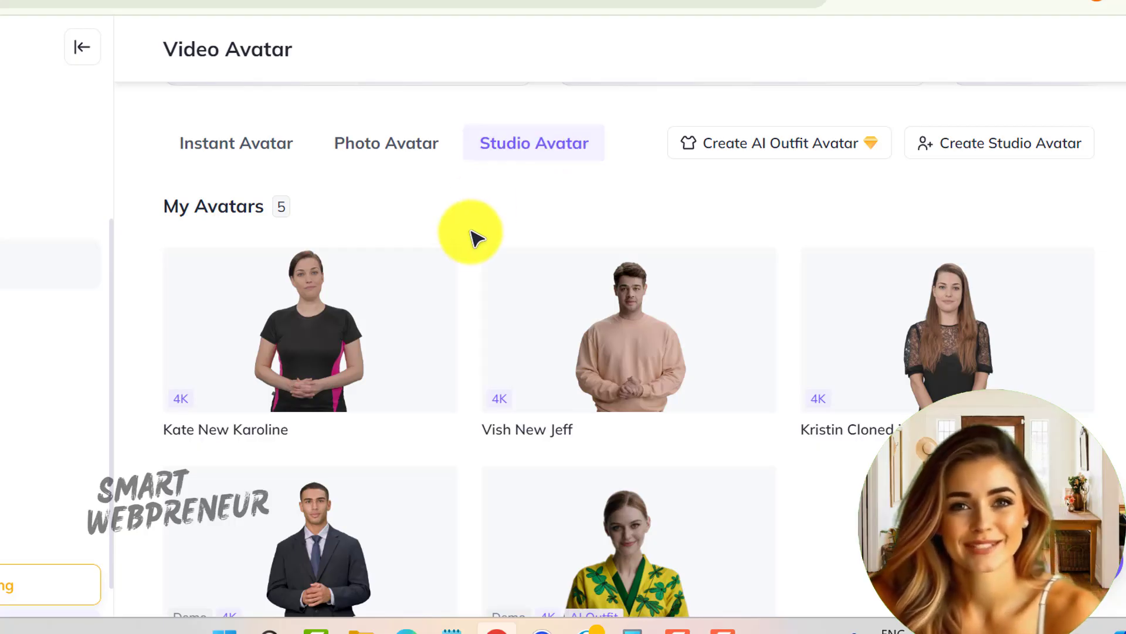
{"action": "scroll", "coordinate": [651, 362], "scroll_direction": "down", "scroll_amount": 1}
{"action": "scroll", "coordinate": [654, 363], "scroll_direction": "down", "scroll_amount": 10}
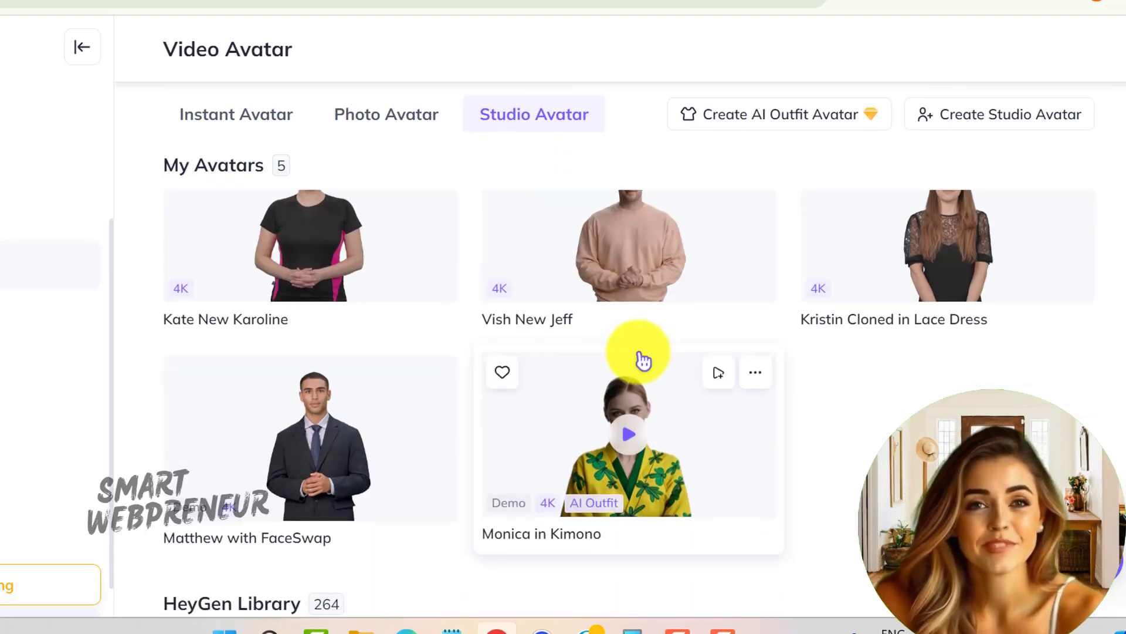
{"action": "left_click", "coordinate": [437, 374]}
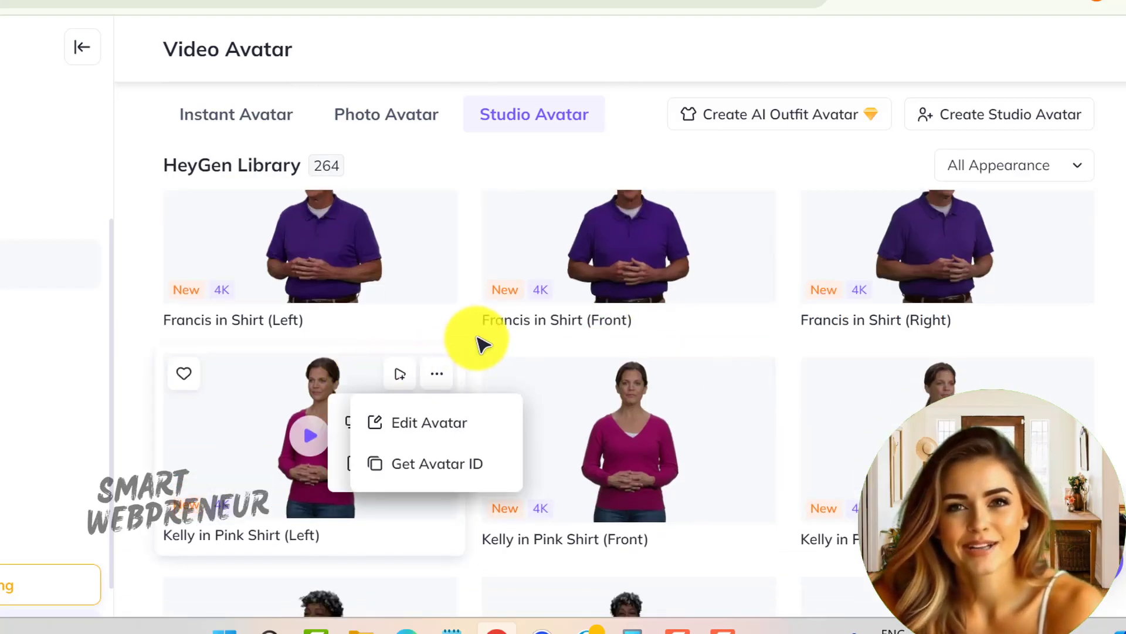
- Scroll further down the library and open the Kristin in Lace Dress card's options
{"action": "scroll", "coordinate": [493, 340], "scroll_direction": "down", "scroll_amount": 2}
{"action": "scroll", "coordinate": [534, 337], "scroll_direction": "down", "scroll_amount": 2}
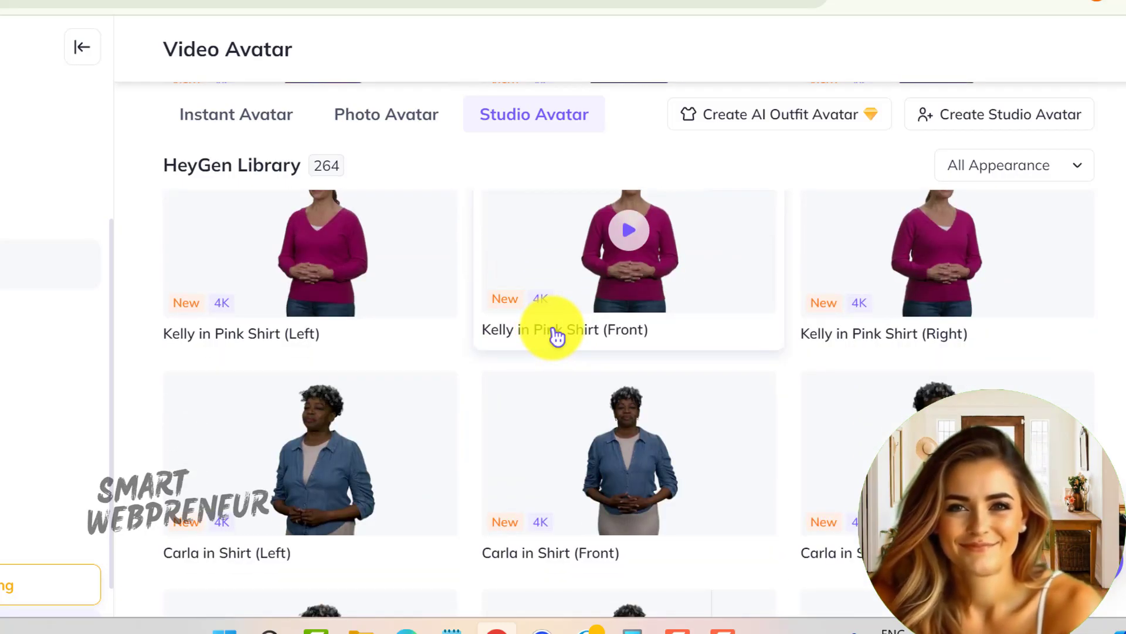
{"action": "scroll", "coordinate": [556, 336], "scroll_direction": "down", "scroll_amount": 2}
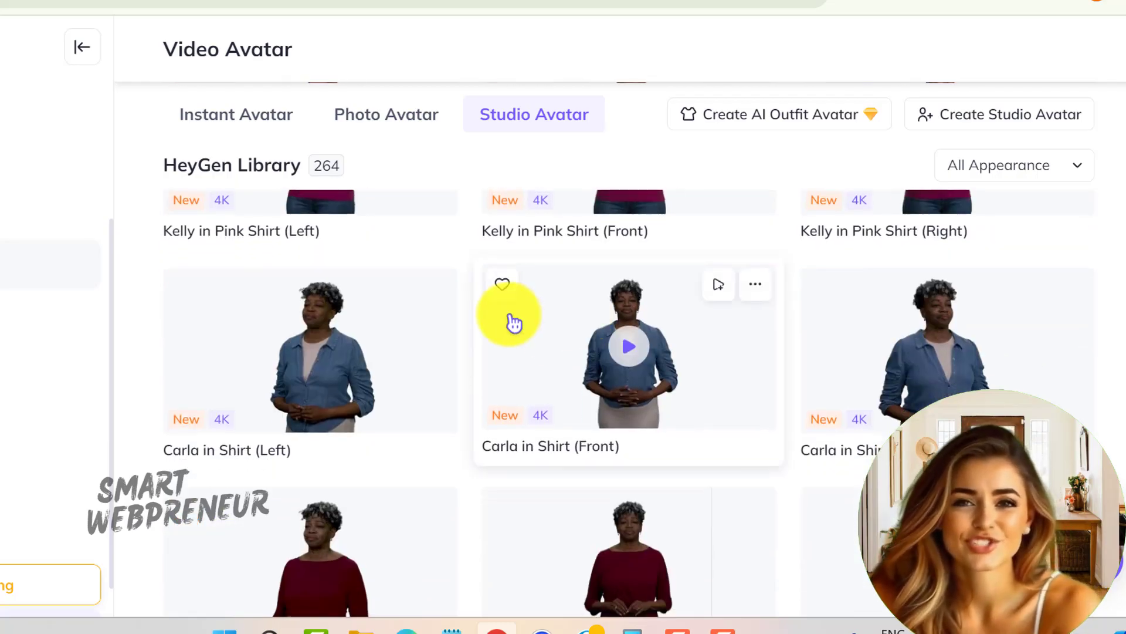
{"action": "scroll", "coordinate": [514, 323], "scroll_direction": "down", "scroll_amount": 2}
{"action": "scroll", "coordinate": [513, 321], "scroll_direction": "down", "scroll_amount": 2}
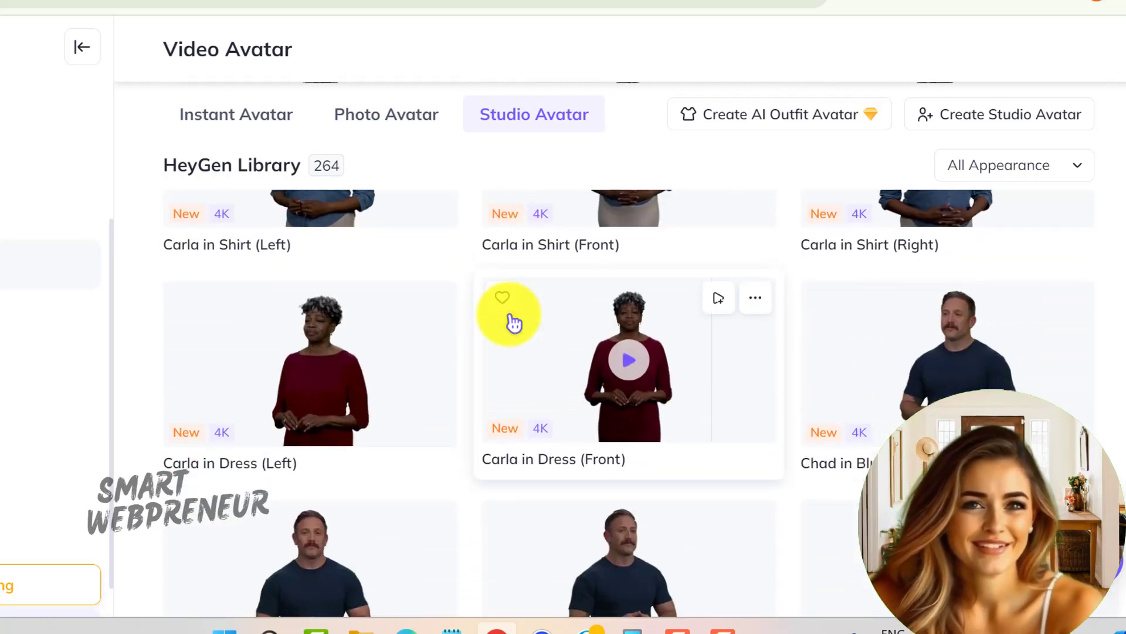
{"action": "scroll", "coordinate": [724, 345], "scroll_direction": "down", "scroll_amount": 15}
{"action": "scroll", "coordinate": [733, 346], "scroll_direction": "down", "scroll_amount": 5}
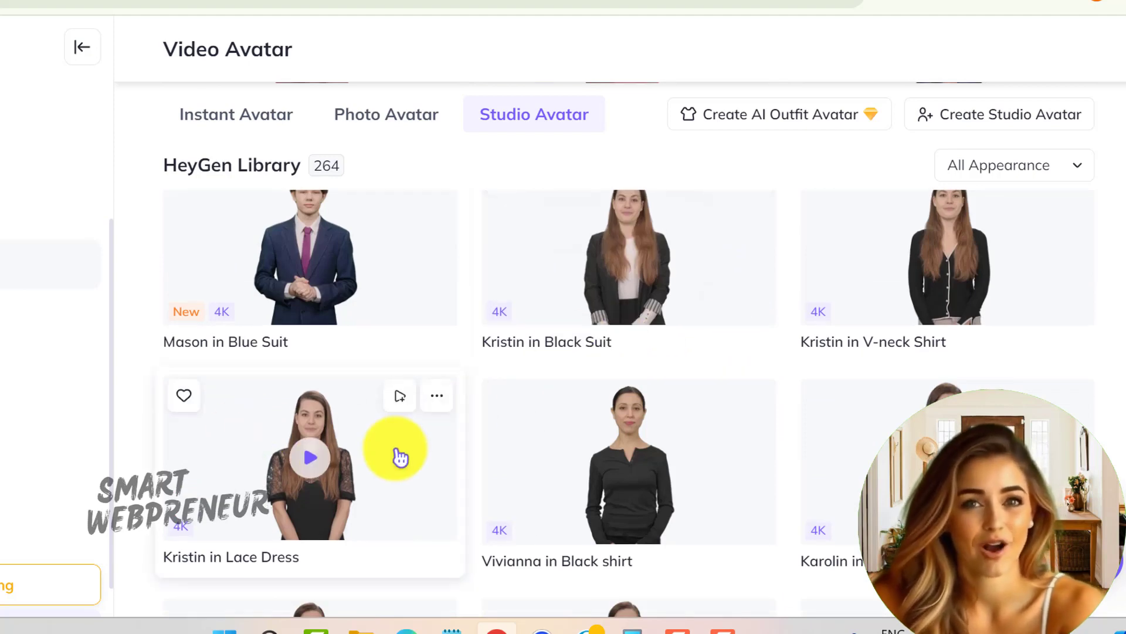
{"action": "left_click", "coordinate": [435, 405]}
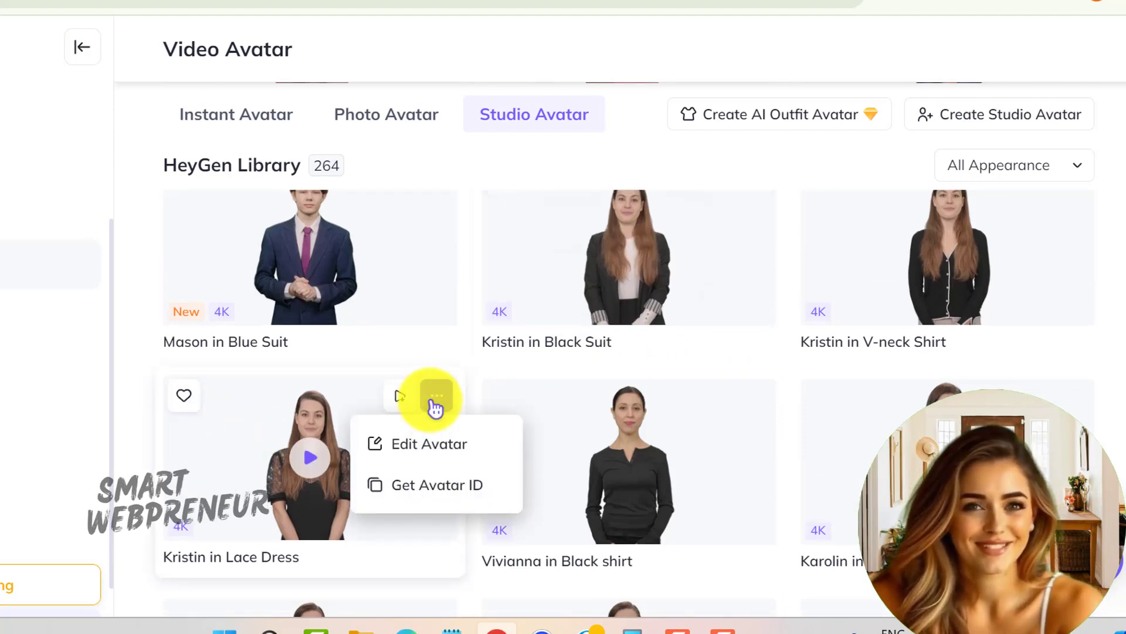
- Edit Kristin in Close-up framing, trying the blazer, black cardigan and lace dress outfits
{"action": "left_click", "coordinate": [420, 447]}
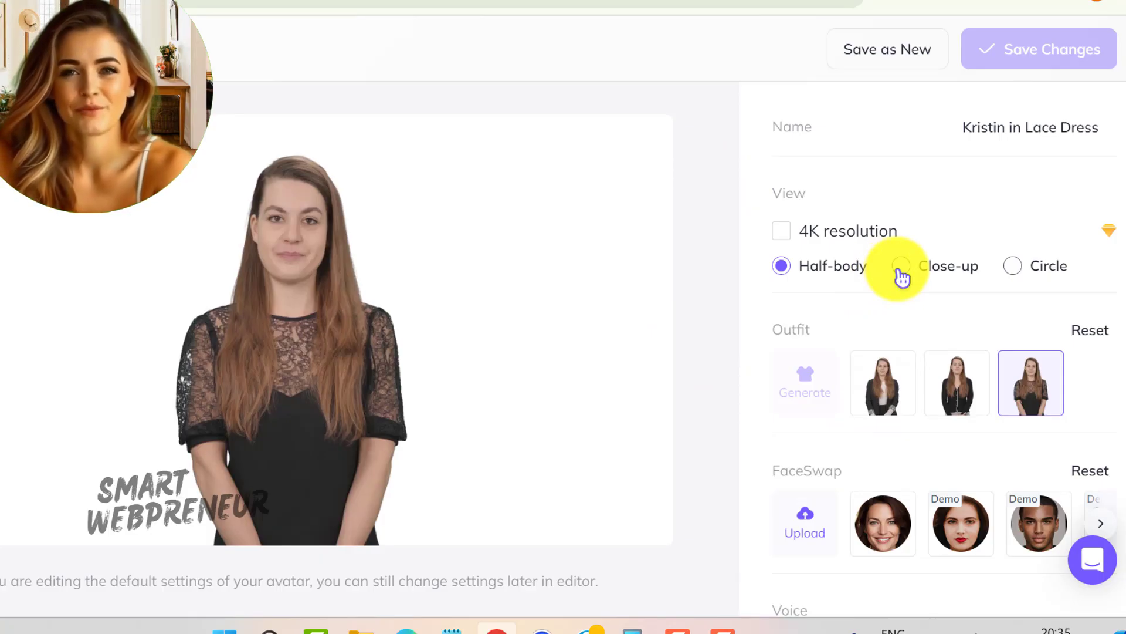
{"action": "left_click", "coordinate": [901, 269]}
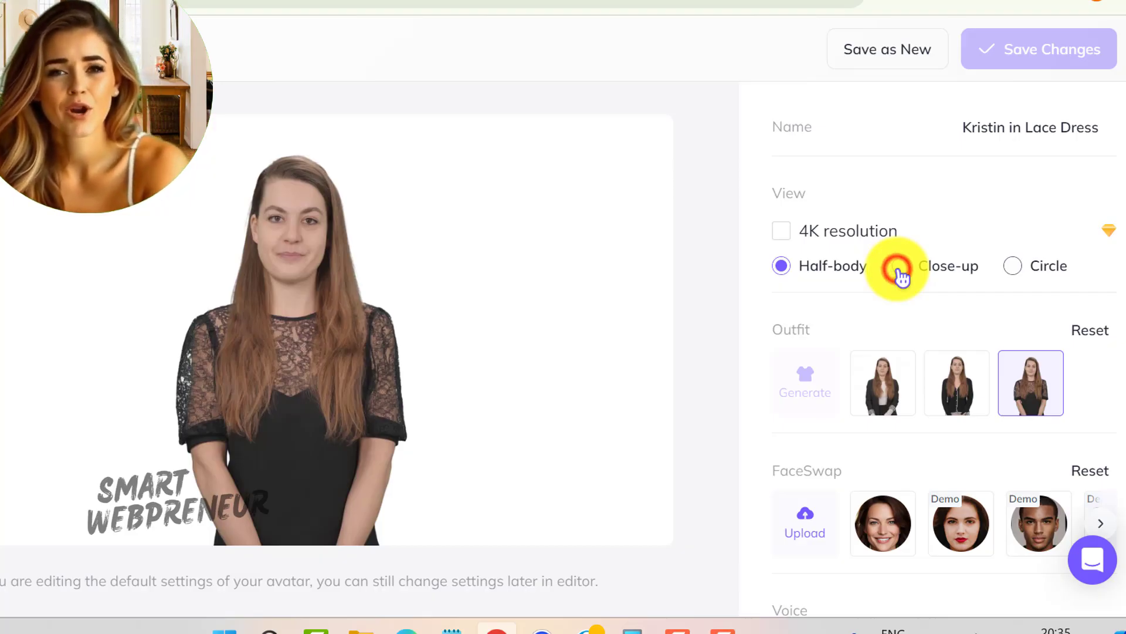
{"action": "left_click", "coordinate": [1017, 274]}
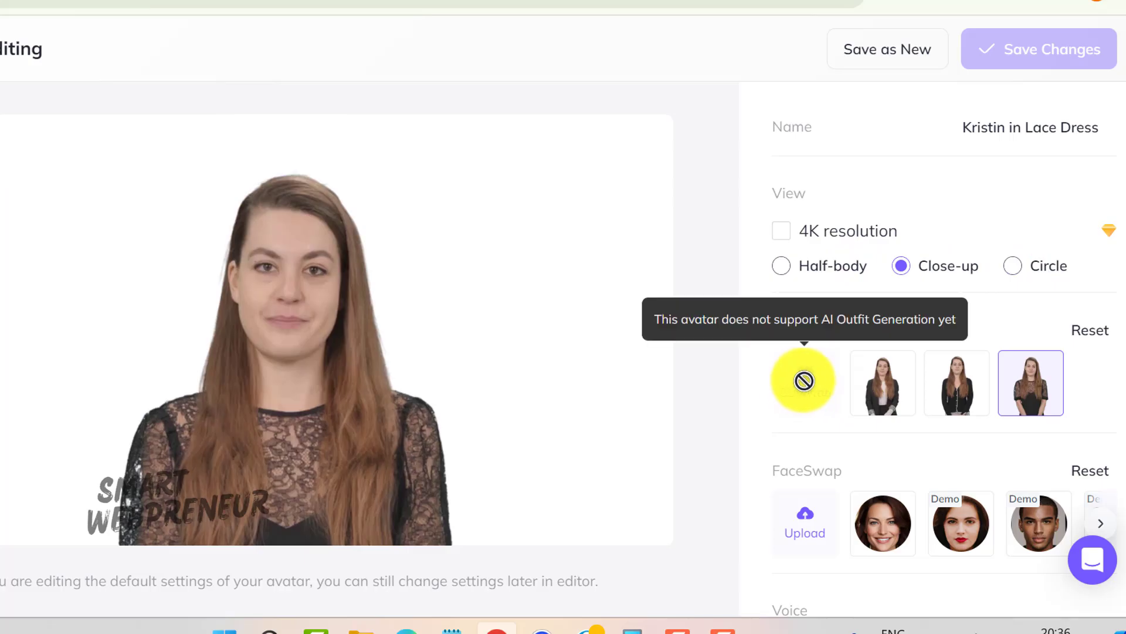
{"action": "left_click", "coordinate": [870, 398]}
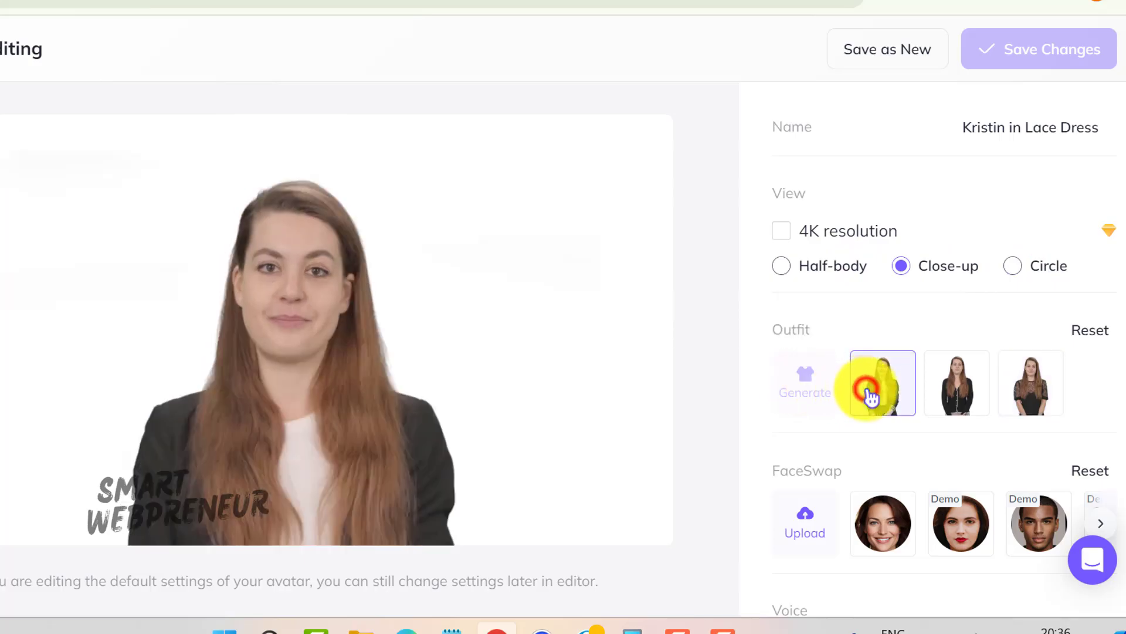
{"action": "left_click", "coordinate": [962, 399]}
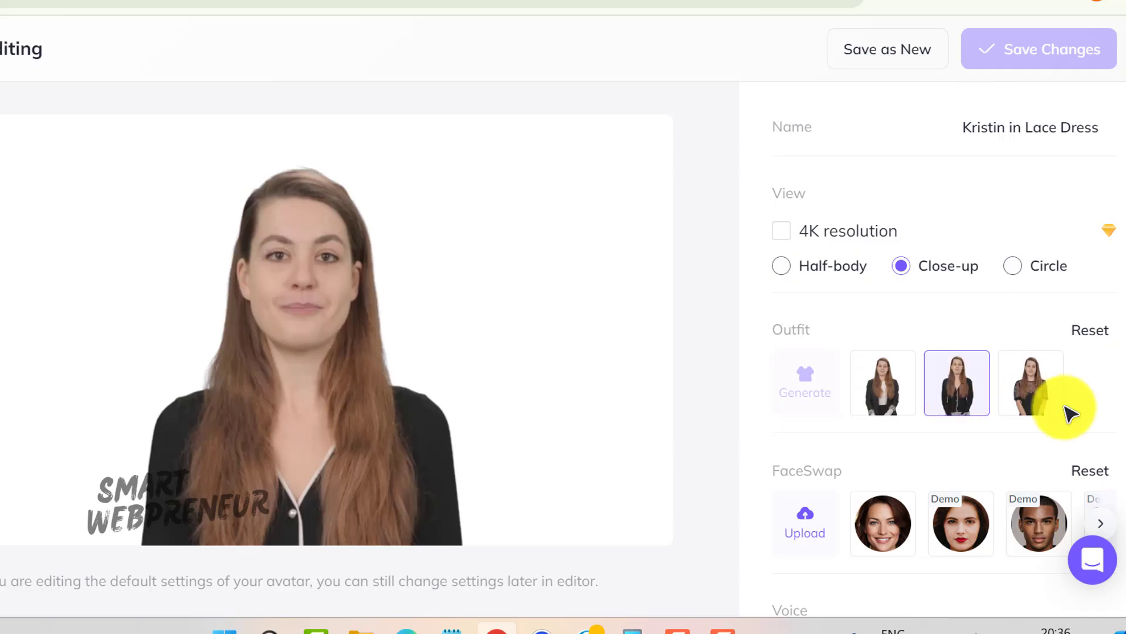
{"action": "left_click", "coordinate": [1034, 406]}
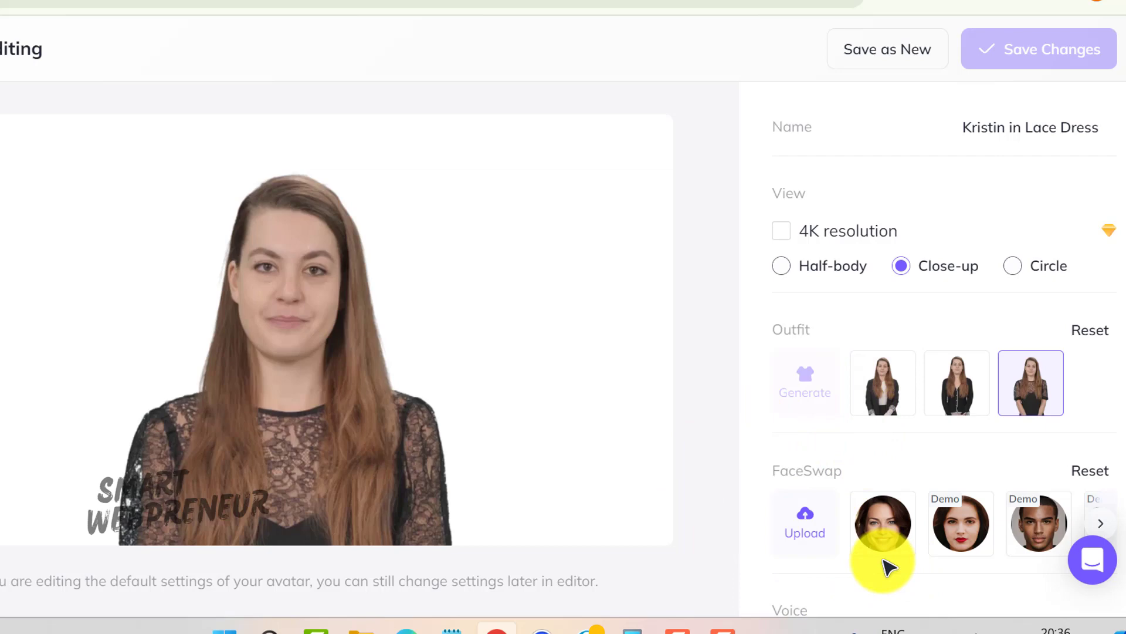
- Apply the first and second FaceSwap demo faces, then go to the AI Voice library
{"action": "left_click", "coordinate": [883, 526]}
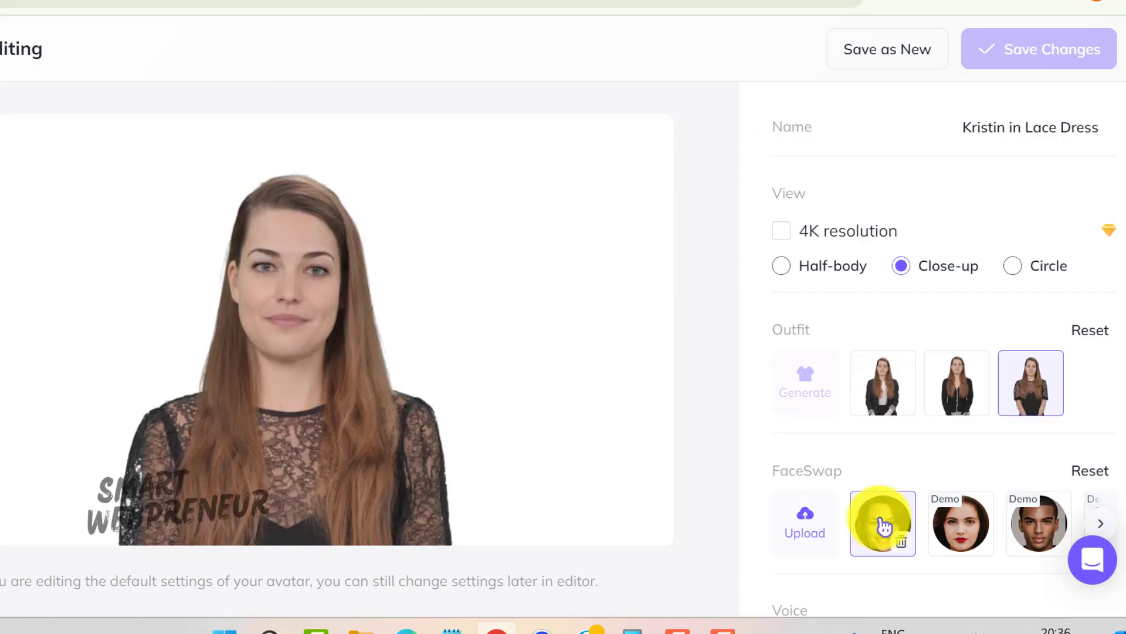
{"action": "left_click", "coordinate": [955, 528]}
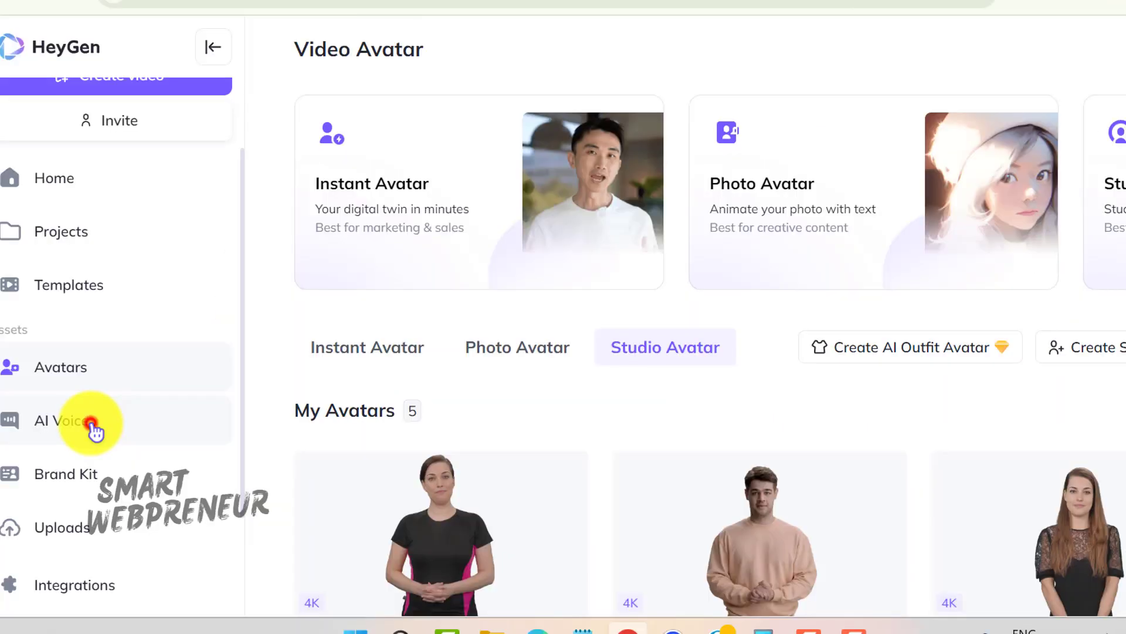
{"action": "left_click", "coordinate": [95, 429]}
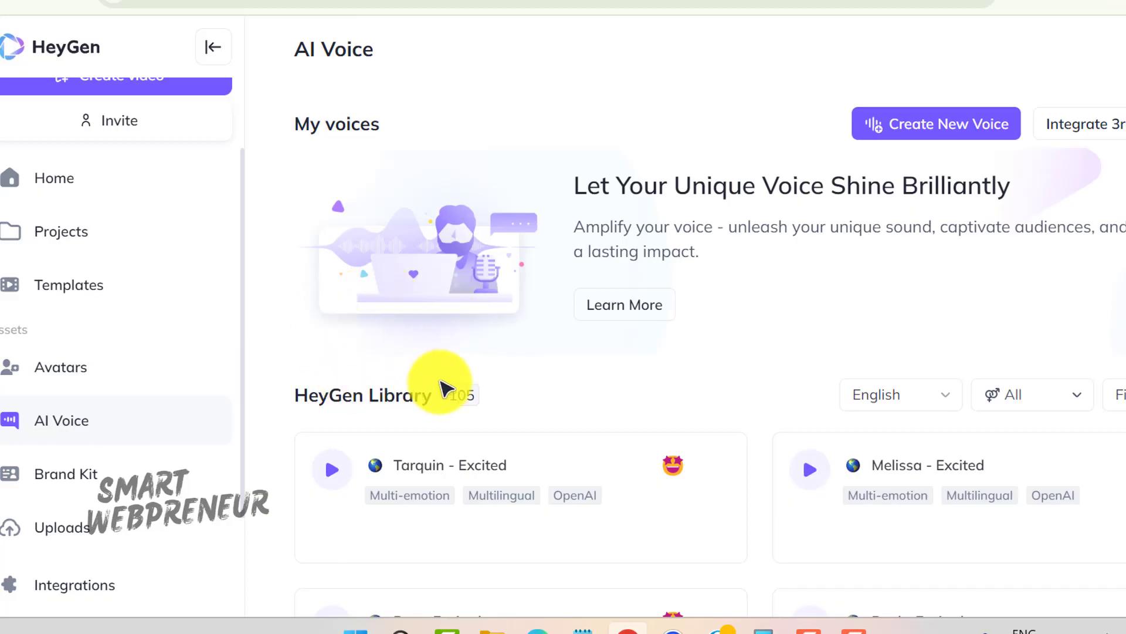
- Scroll the AI Voice library and bring up 'Integrate 3rd party voice' with ElevenLabs, LMNT, Play.ht
{"action": "scroll", "coordinate": [737, 299], "scroll_direction": "down", "scroll_amount": 4}
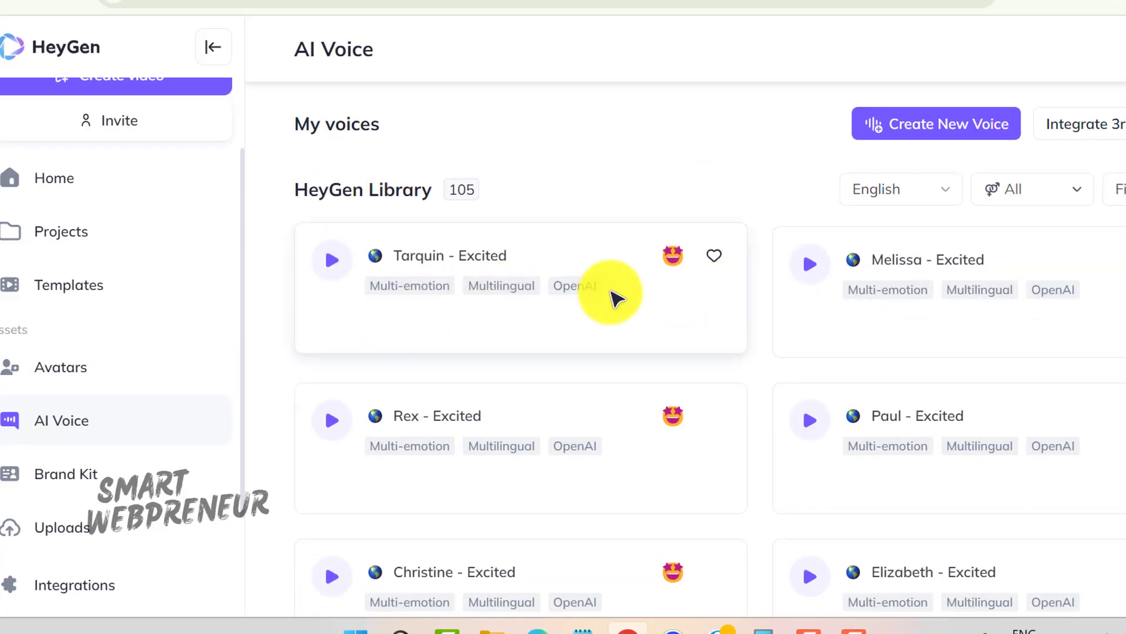
{"action": "scroll", "coordinate": [610, 299], "scroll_direction": "down", "scroll_amount": 10}
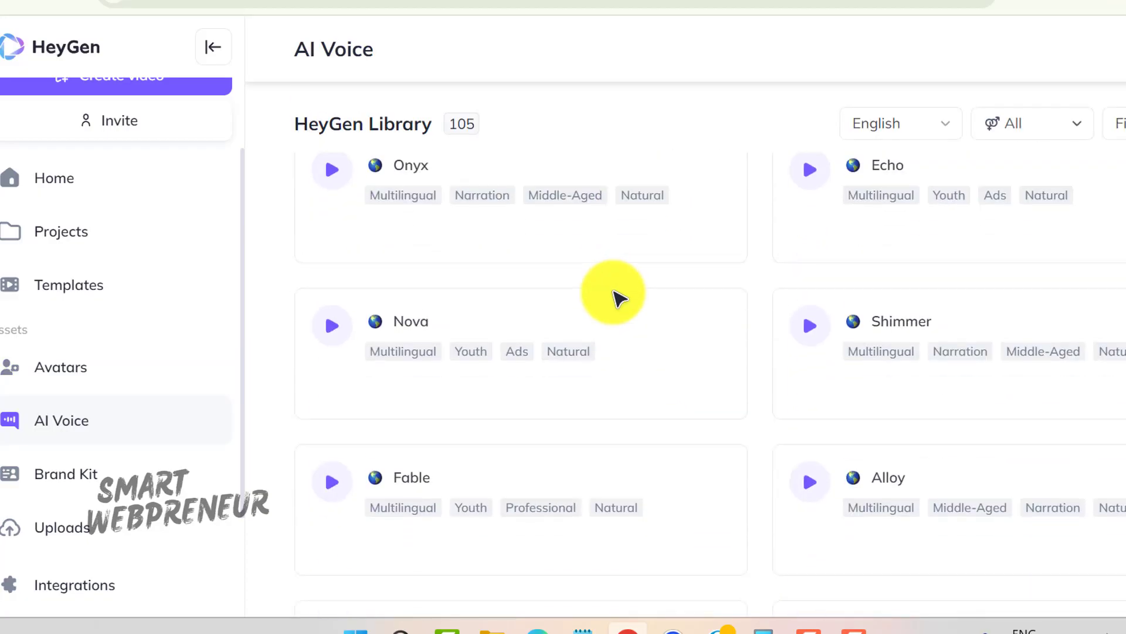
{"action": "scroll", "coordinate": [616, 296], "scroll_direction": "down", "scroll_amount": 7}
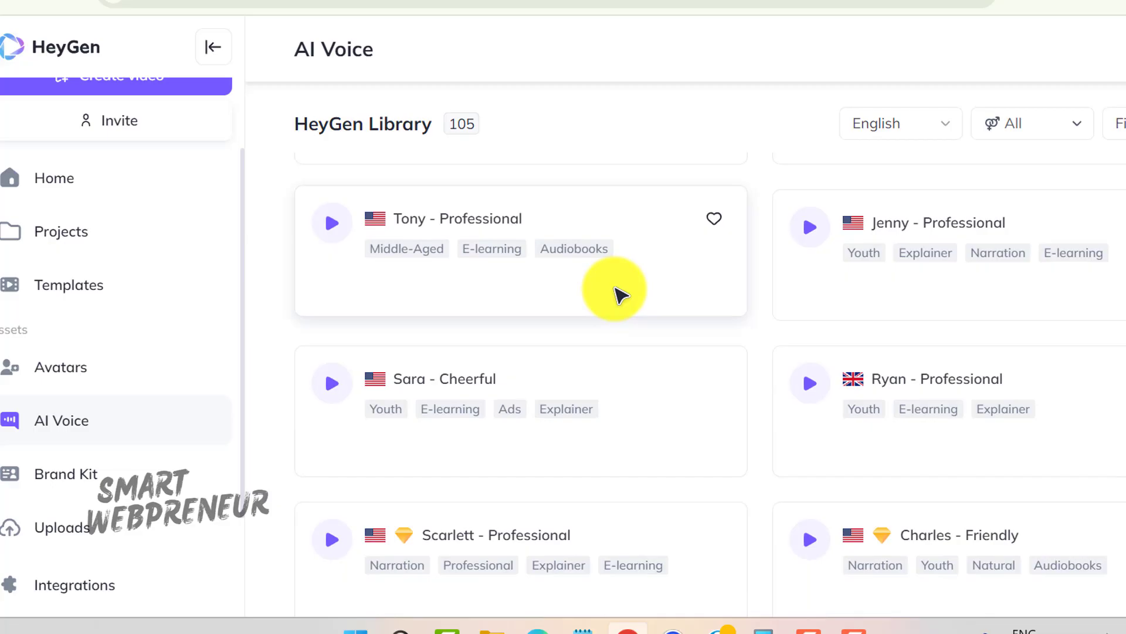
{"action": "scroll", "coordinate": [616, 293], "scroll_direction": "up", "scroll_amount": 15}
{"action": "left_click", "coordinate": [1074, 126]}
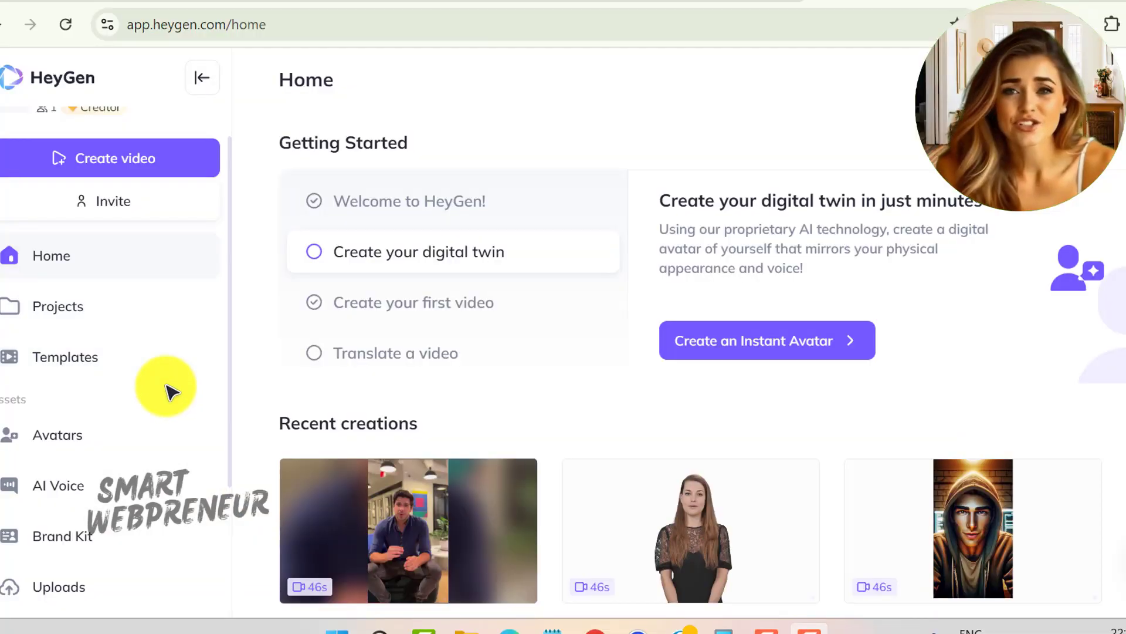
- Bring up the Create Video dialog from the sidebar's Create video button
{"action": "left_click", "coordinate": [111, 160]}
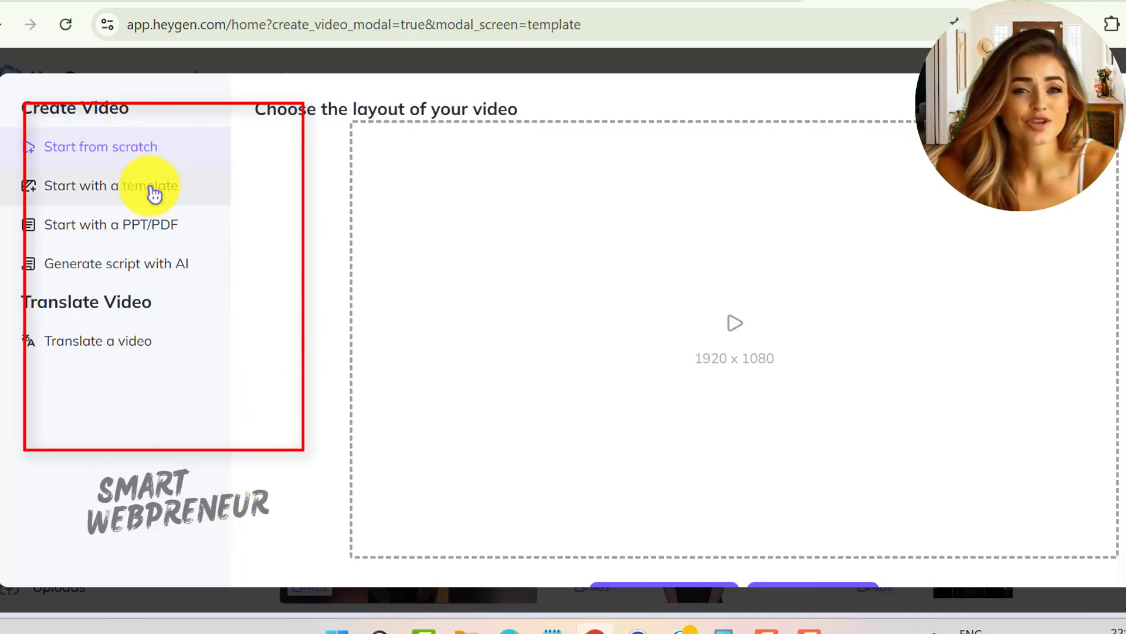
- Preview the template library, the PPT/PDF import option and the AI script generator
{"action": "left_click", "coordinate": [153, 194]}
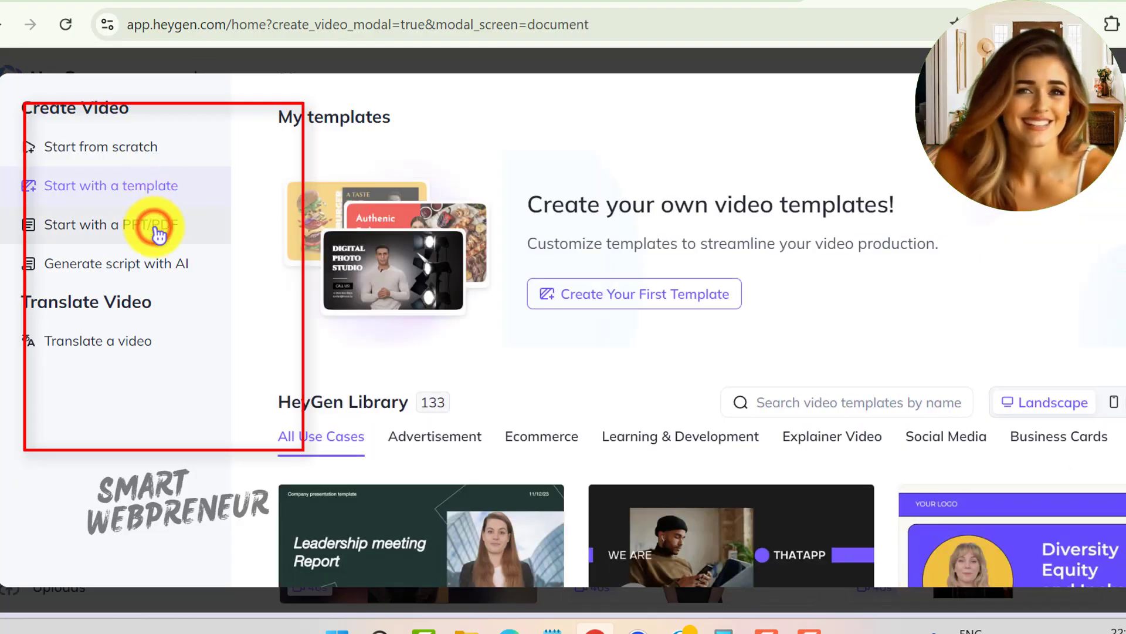
{"action": "left_click", "coordinate": [157, 232]}
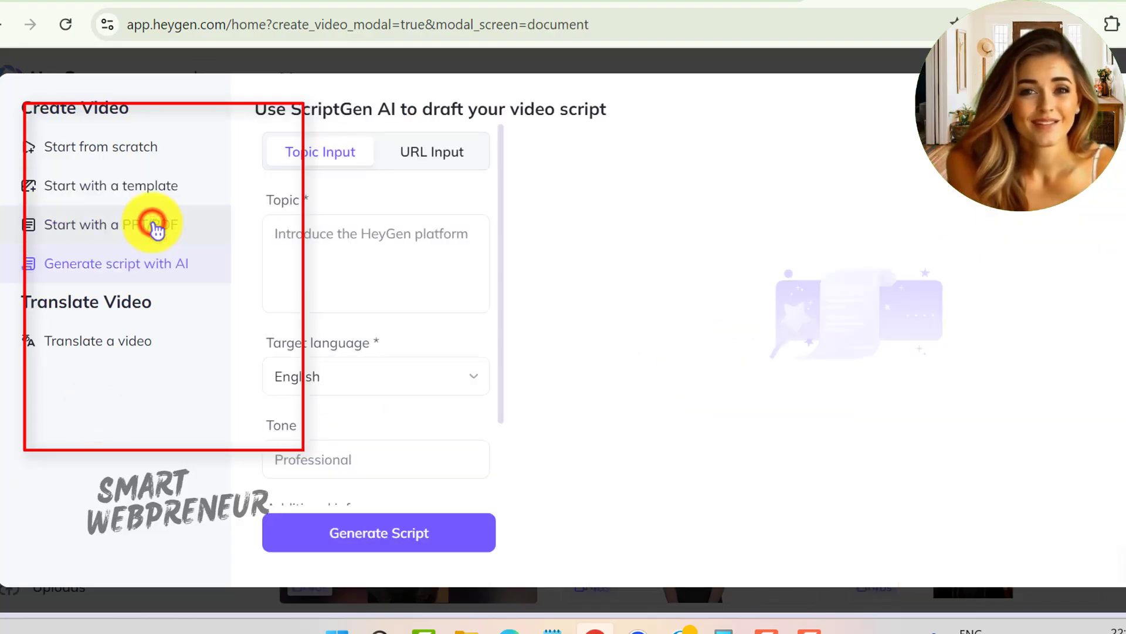
{"action": "left_click", "coordinate": [156, 231]}
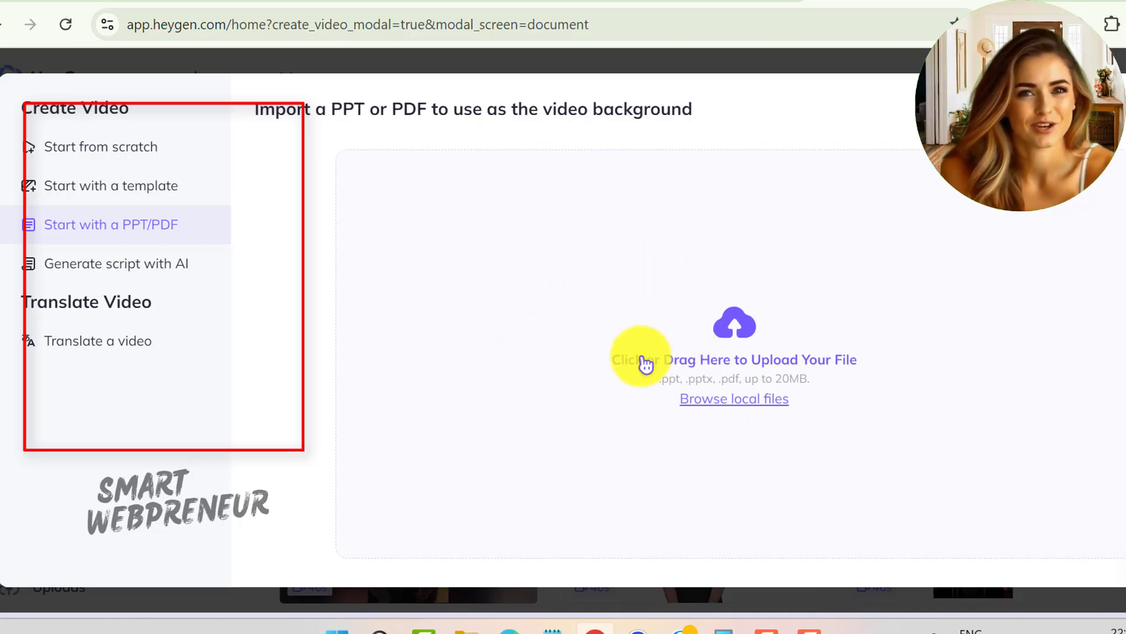
{"action": "left_click", "coordinate": [167, 264]}
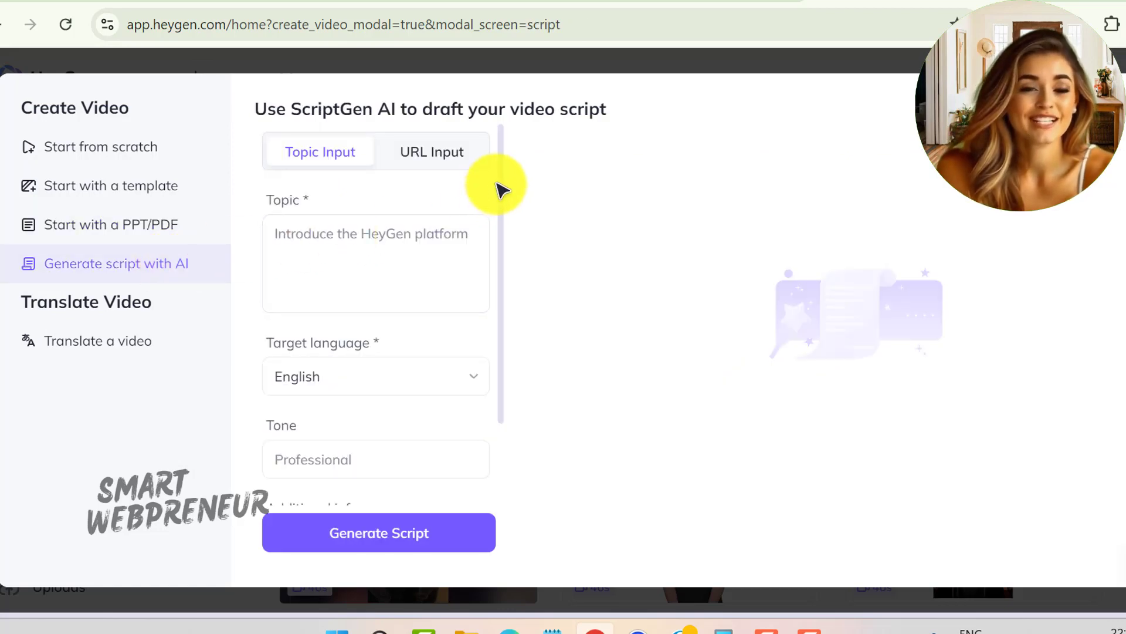
{"action": "mouse_move", "coordinate": [502, 189]}
{"action": "left_mouse_down"}
{"action": "mouse_move", "coordinate": [505, 206]}
{"action": "mouse_move", "coordinate": [505, 181]}
{"action": "left_mouse_up"}
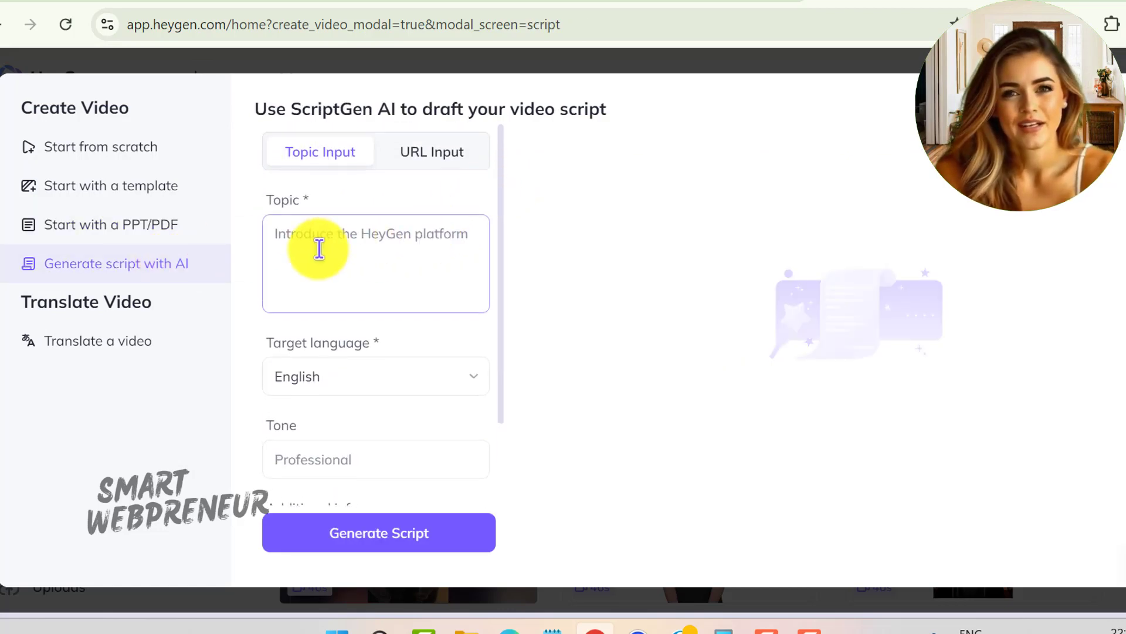
- Open Translate a video, try the Upload video tab, then return to Through URL
{"action": "left_click", "coordinate": [141, 345]}
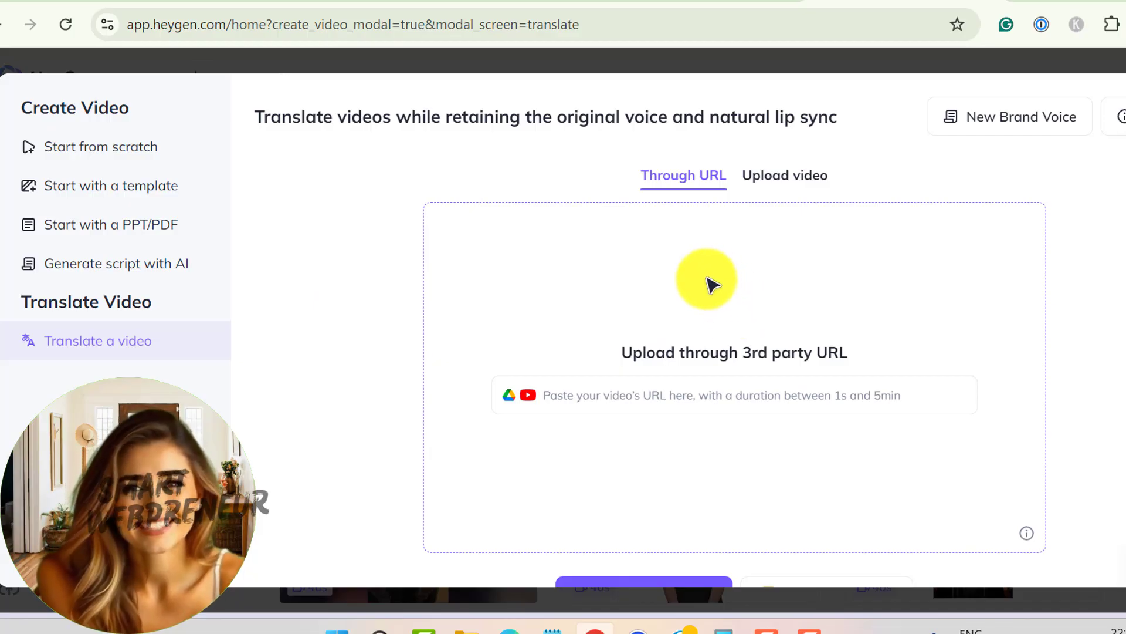
{"action": "left_click", "coordinate": [786, 177]}
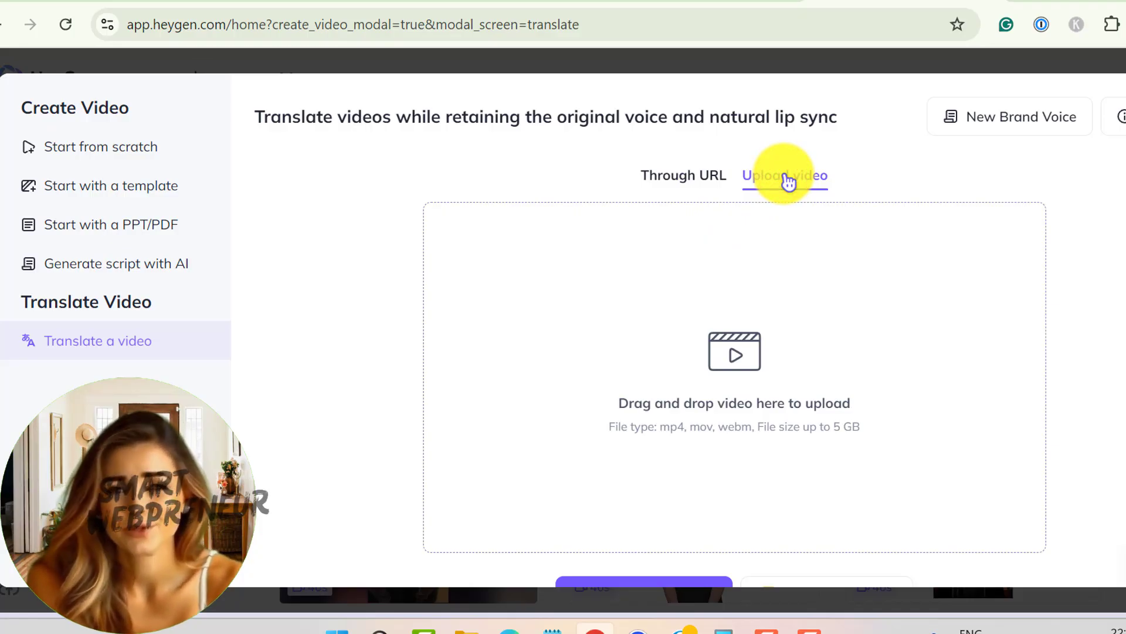
{"action": "left_click", "coordinate": [669, 186]}
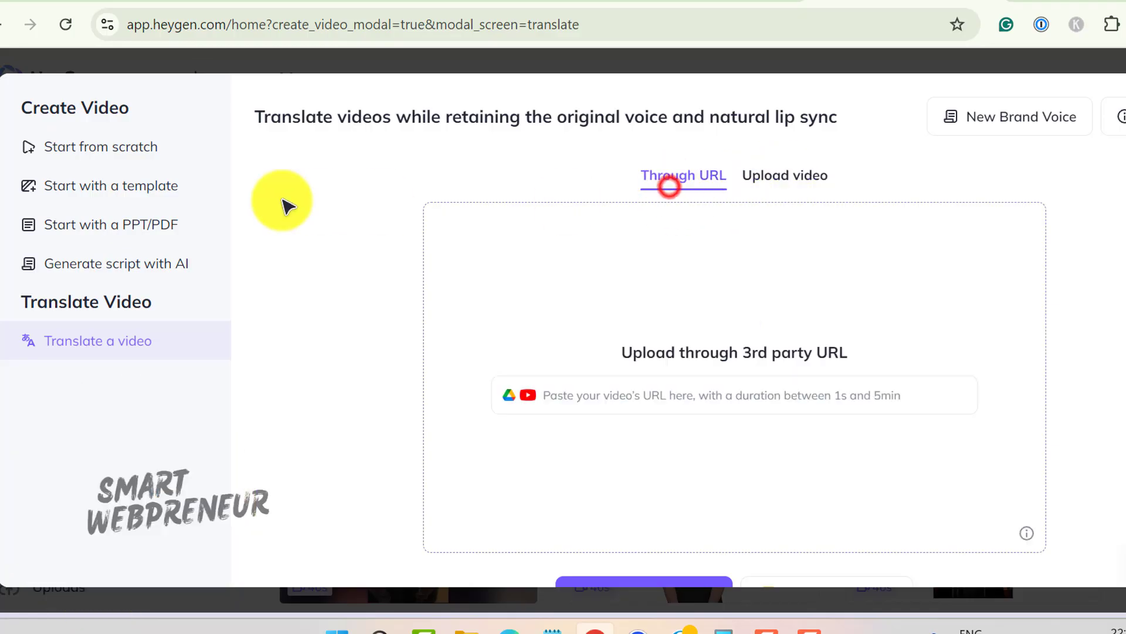
- Start a blank video from scratch in portrait 1080 x 1920 format
{"action": "left_click", "coordinate": [152, 156]}
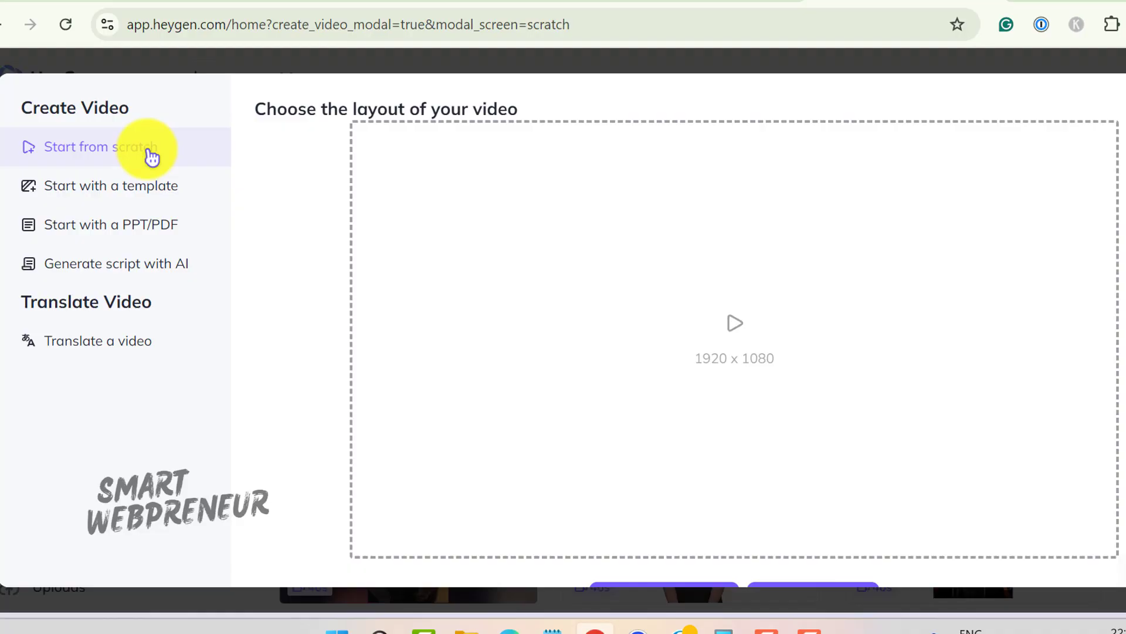
{"action": "scroll", "coordinate": [707, 274], "scroll_direction": "down", "scroll_amount": 1}
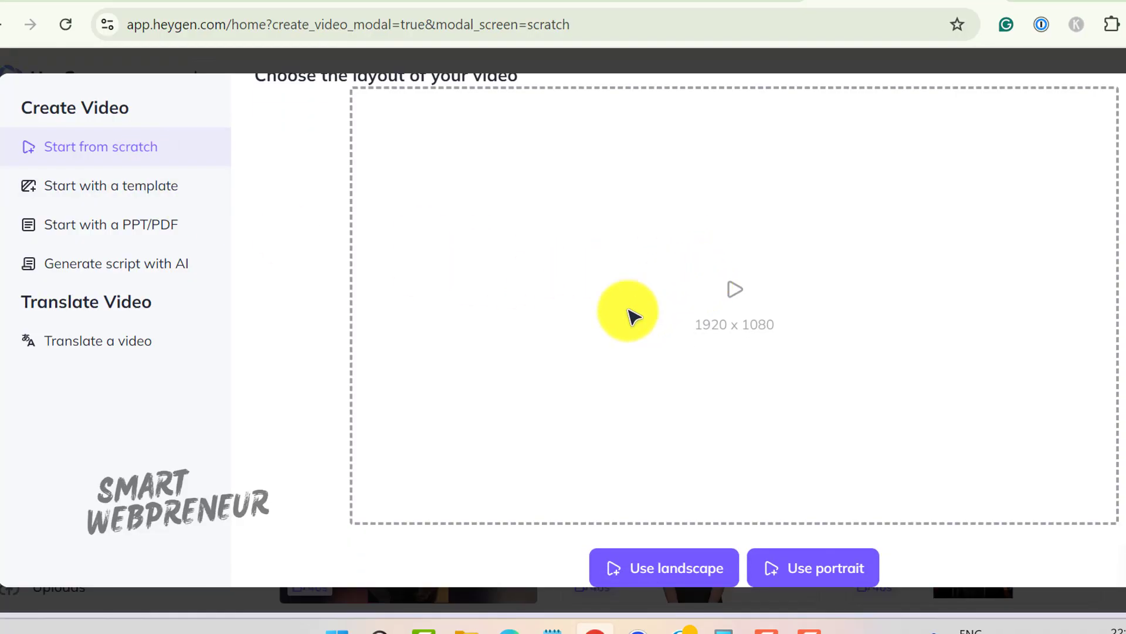
{"action": "left_click", "coordinate": [824, 574]}
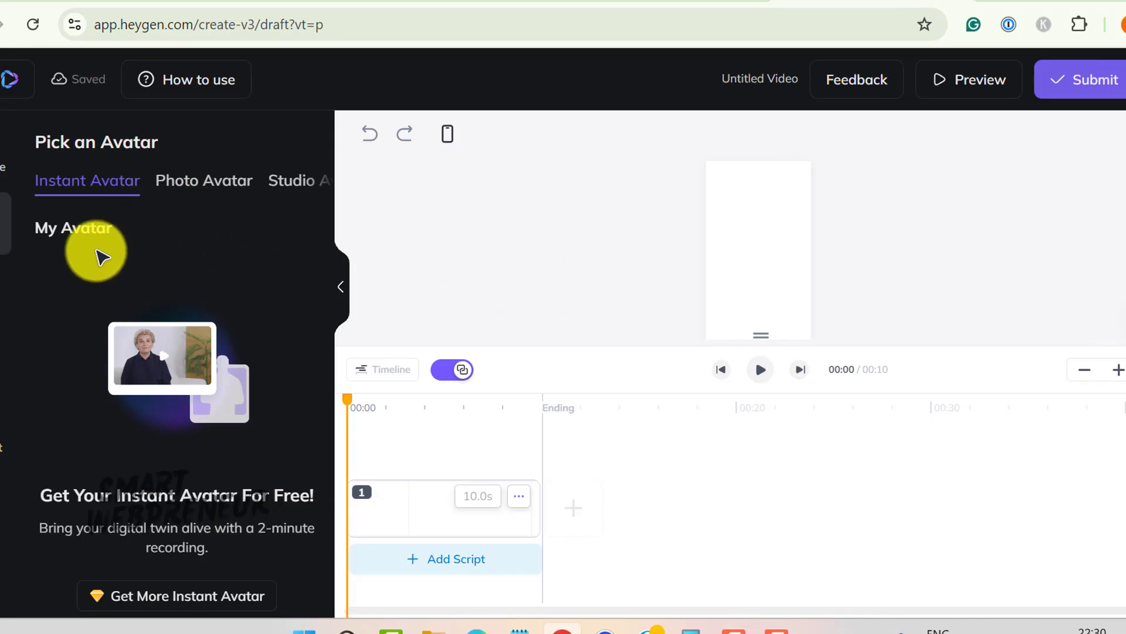
- Find 'Lea in car 2' in the Instant Avatar grid and add it to the scene
{"action": "scroll", "coordinate": [151, 385], "scroll_direction": "down", "scroll_amount": 10}
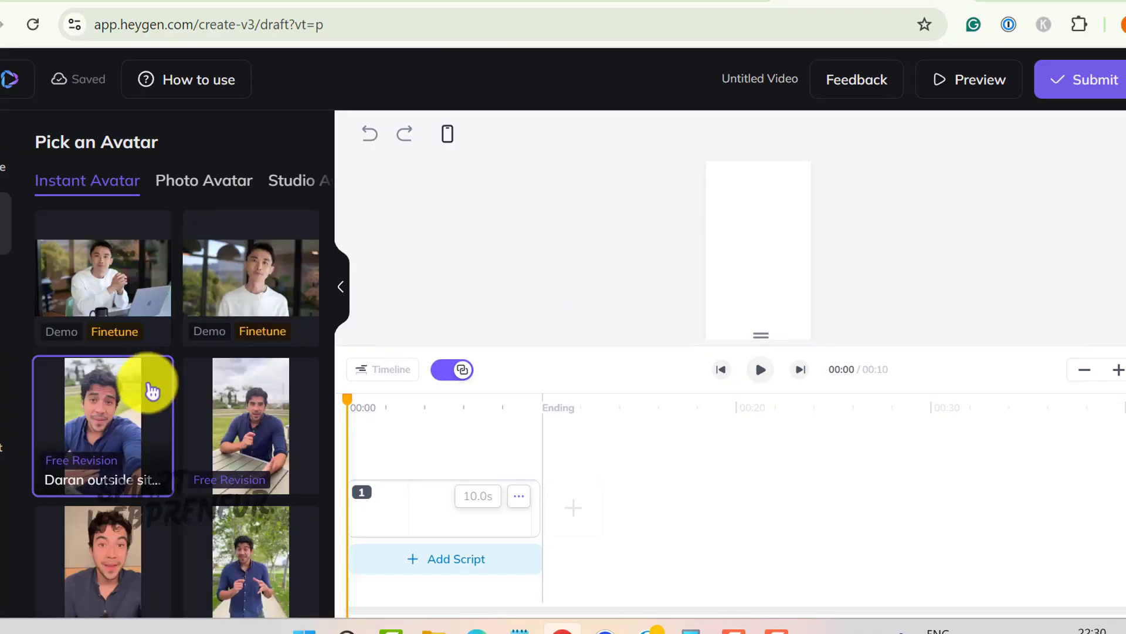
{"action": "scroll", "coordinate": [176, 404], "scroll_direction": "down", "scroll_amount": 10}
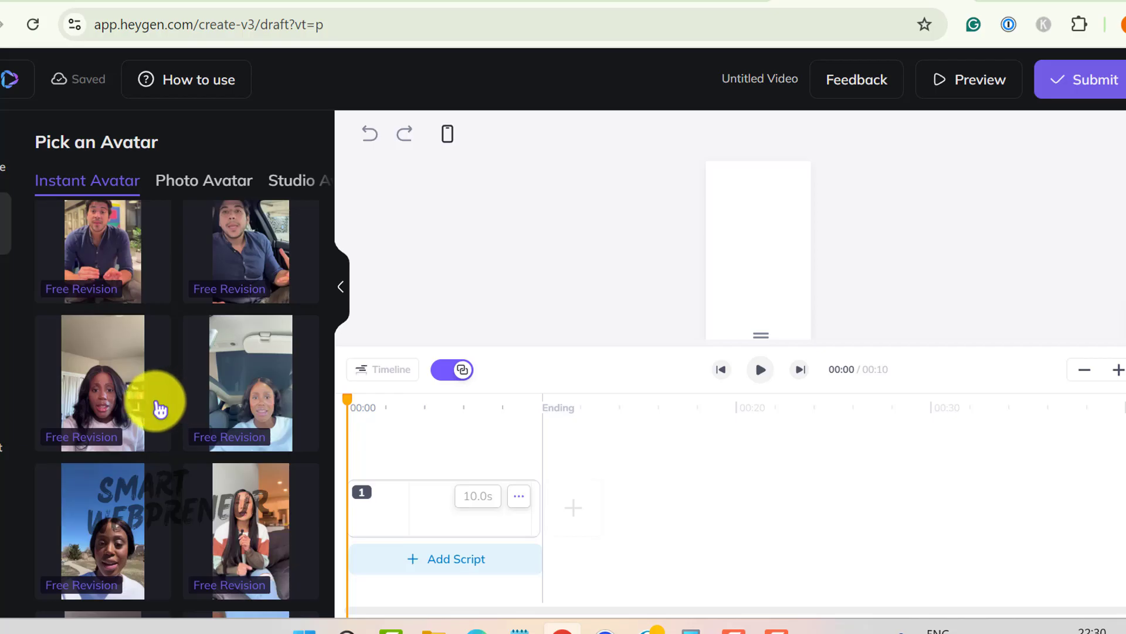
{"action": "scroll", "coordinate": [158, 409], "scroll_direction": "down", "scroll_amount": 5}
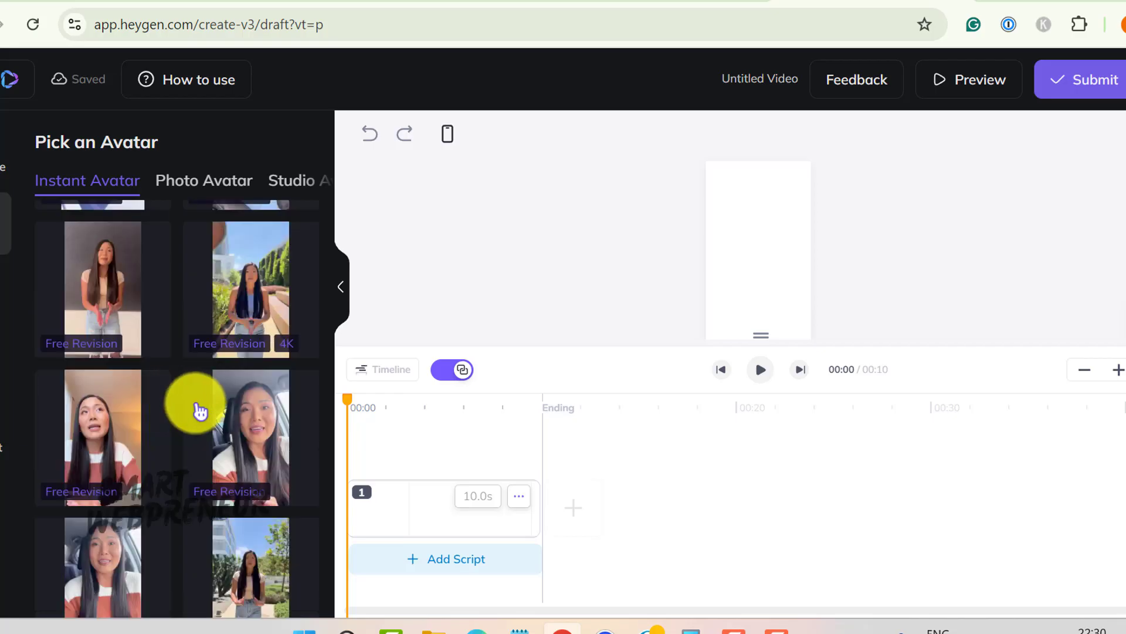
{"action": "left_click", "coordinate": [242, 413]}
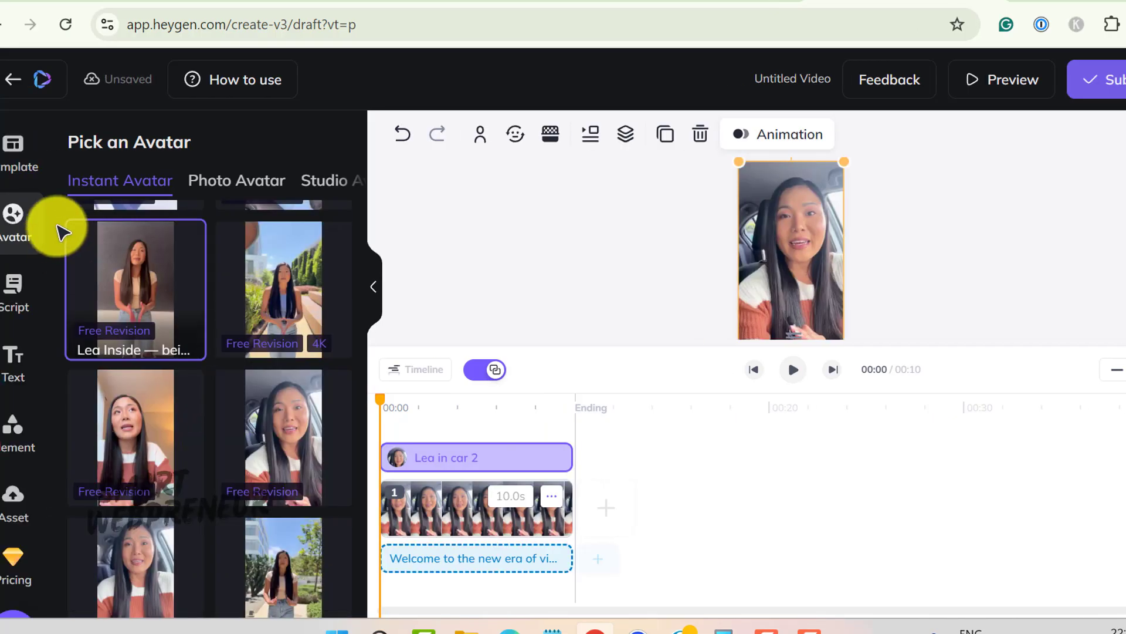
- Show the default welcome script in the Script panel, cancelling the script file upload
{"action": "left_click", "coordinate": [19, 291]}
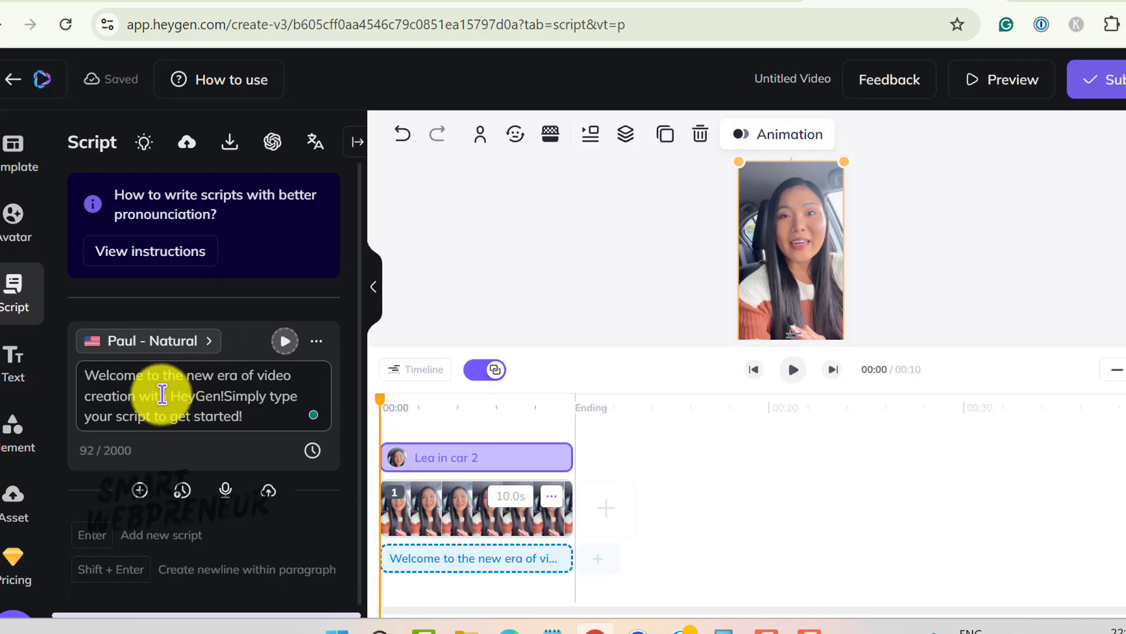
{"action": "left_click_drag", "start_coordinate": [88, 377], "coordinate": [251, 409]}
{"action": "left_click", "coordinate": [249, 411]}
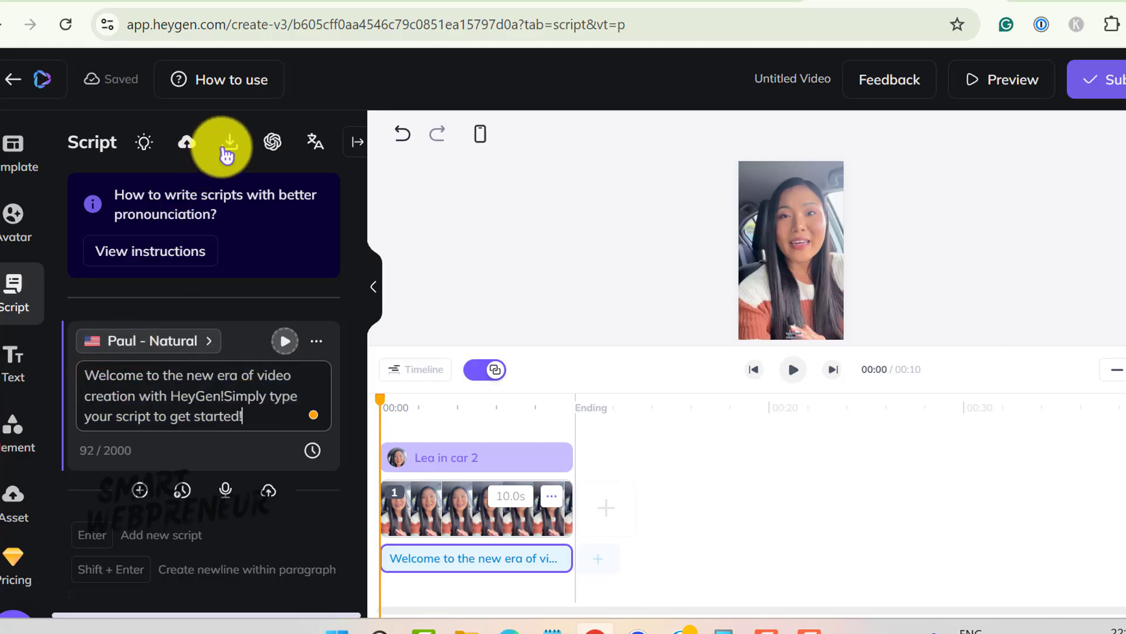
{"action": "left_click", "coordinate": [187, 147]}
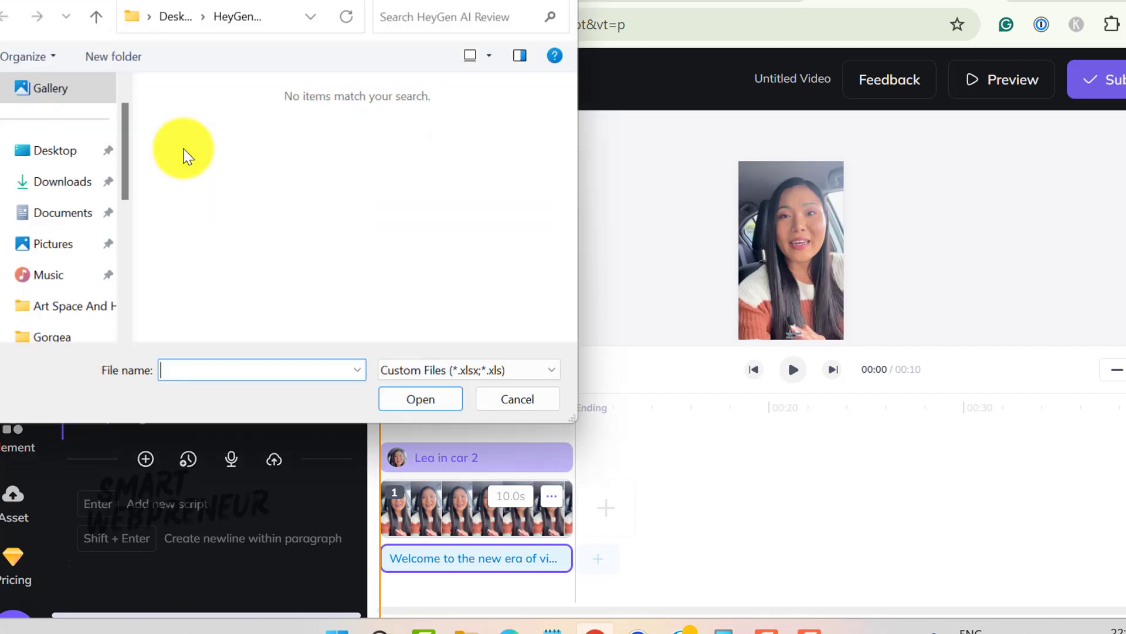
{"action": "left_click", "coordinate": [504, 401]}
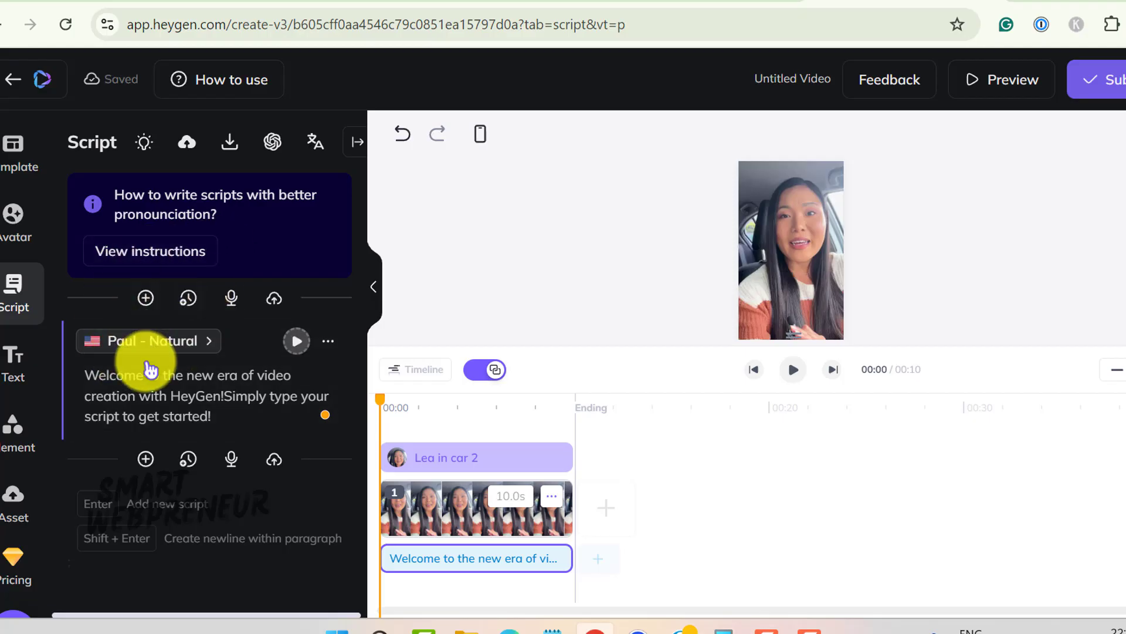
{"action": "left_click", "coordinate": [467, 562]}
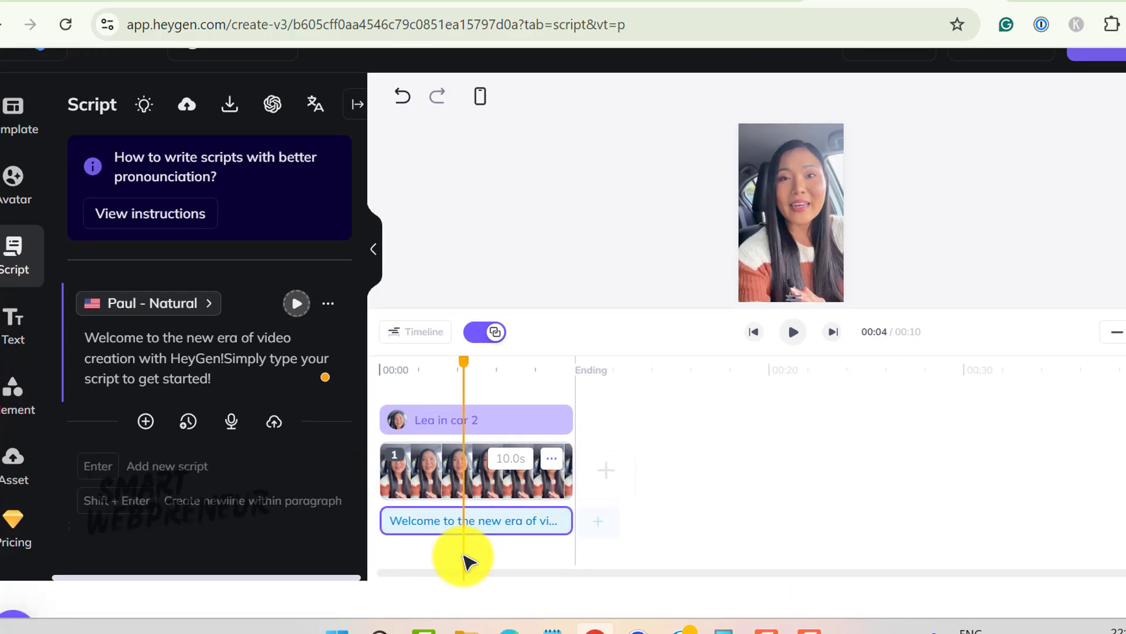
- Delete the default script clip and voice the avatar with the uploaded dreamed.mp3 audio
{"action": "left_click", "coordinate": [552, 522]}
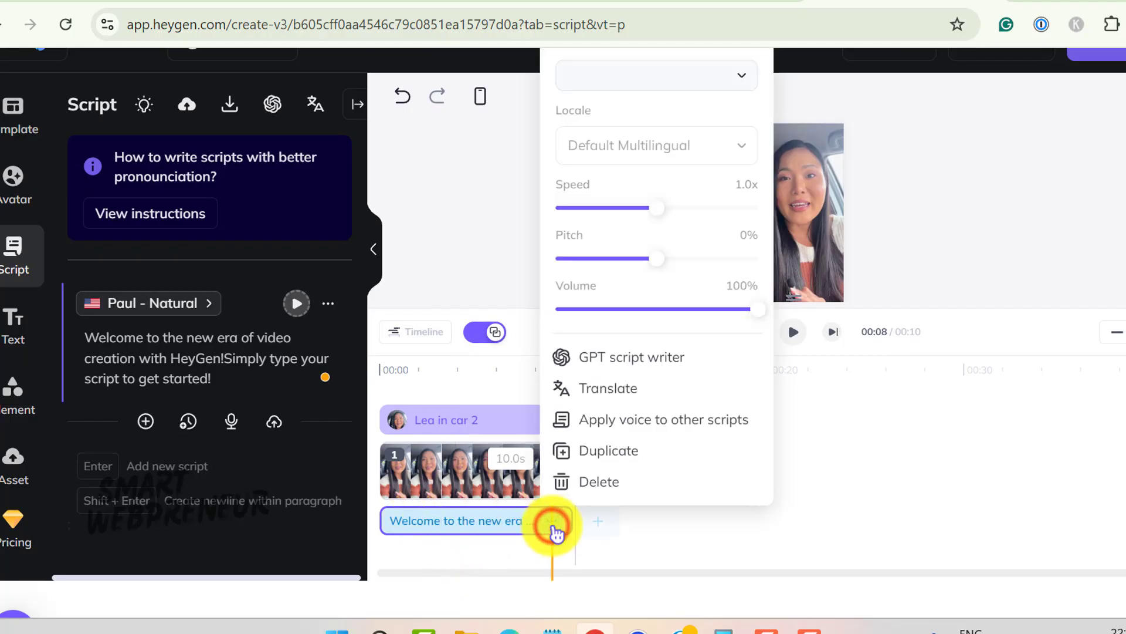
{"action": "left_click", "coordinate": [586, 480]}
{"action": "left_click", "coordinate": [525, 514]}
{"action": "left_click", "coordinate": [485, 480]}
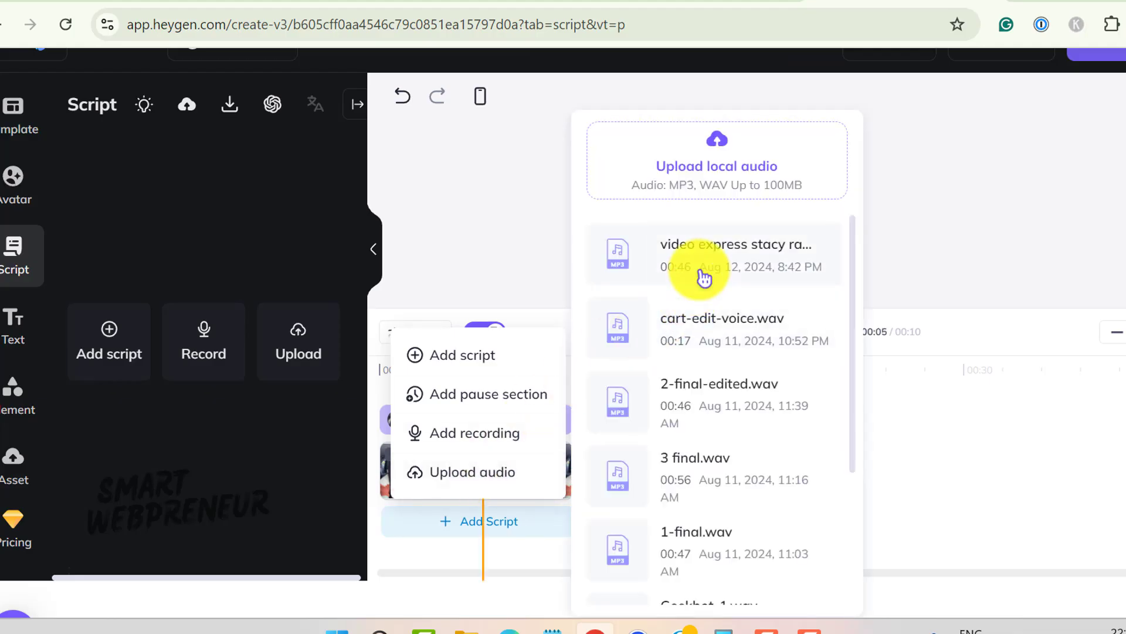
{"action": "scroll", "coordinate": [755, 377], "scroll_direction": "down", "scroll_amount": 4}
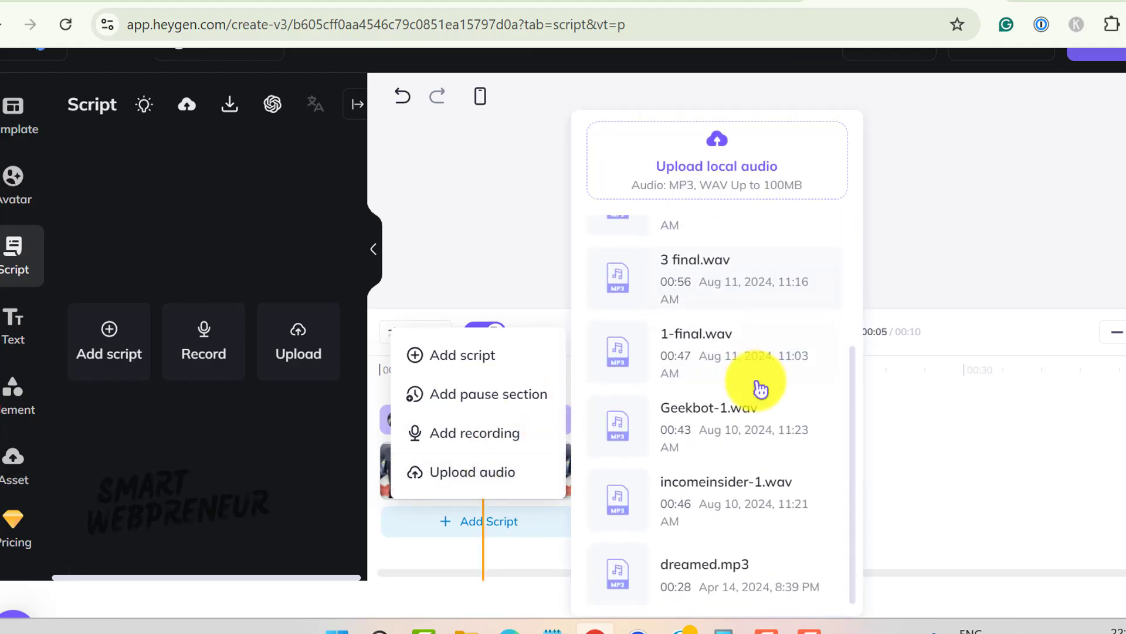
{"action": "left_click", "coordinate": [806, 584]}
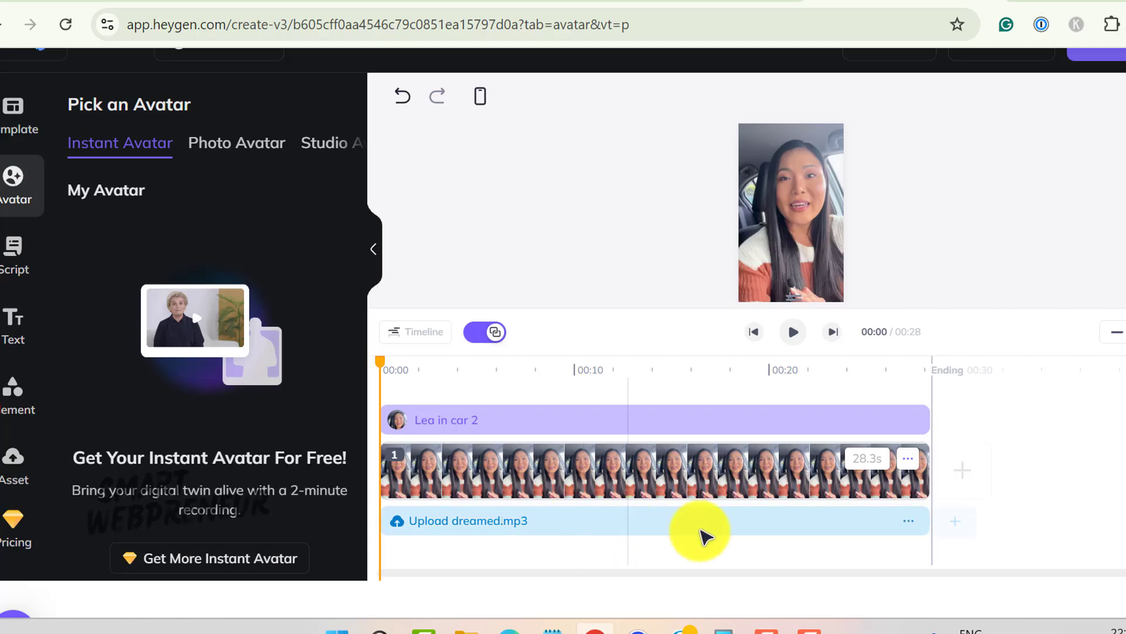
- Submit the Lea in car 2 portrait video for rendering
{"action": "left_click", "coordinate": [955, 521]}
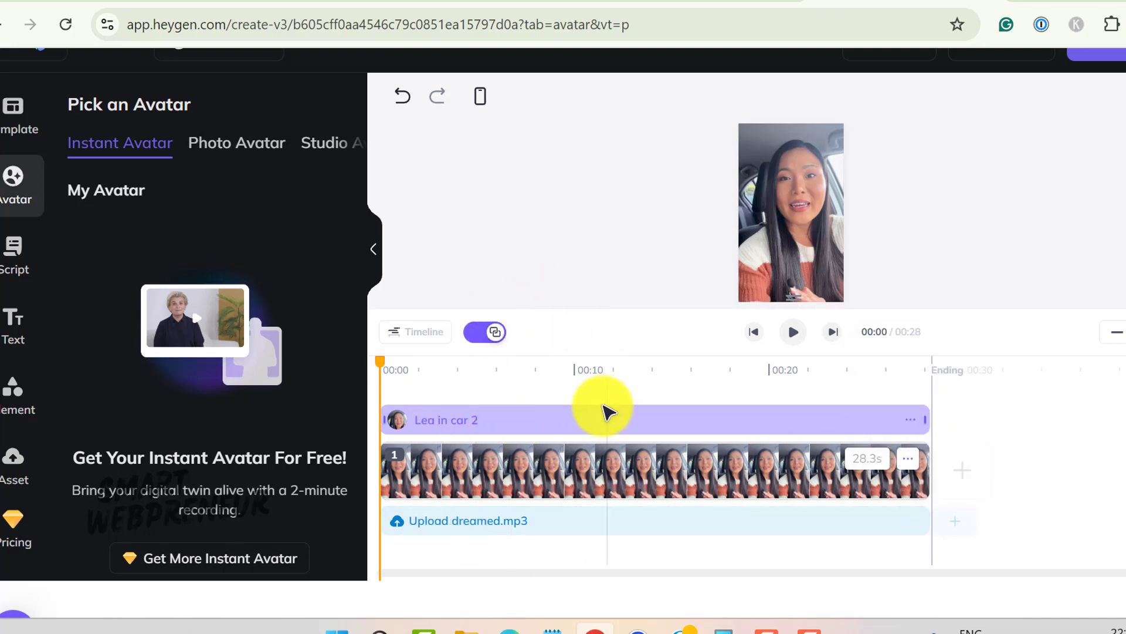
{"action": "left_click", "coordinate": [1118, 54]}
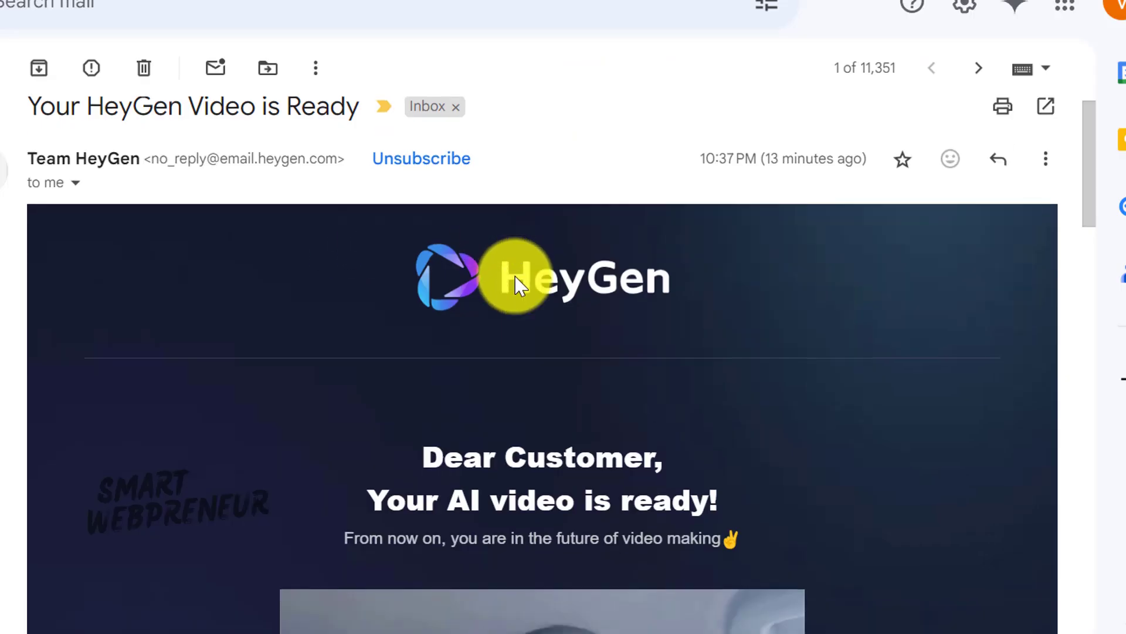
- Scroll through the 'Your HeyGen Video is Ready' email to see the video thumbnail
{"action": "scroll", "coordinate": [515, 275], "scroll_direction": "down", "scroll_amount": 4}
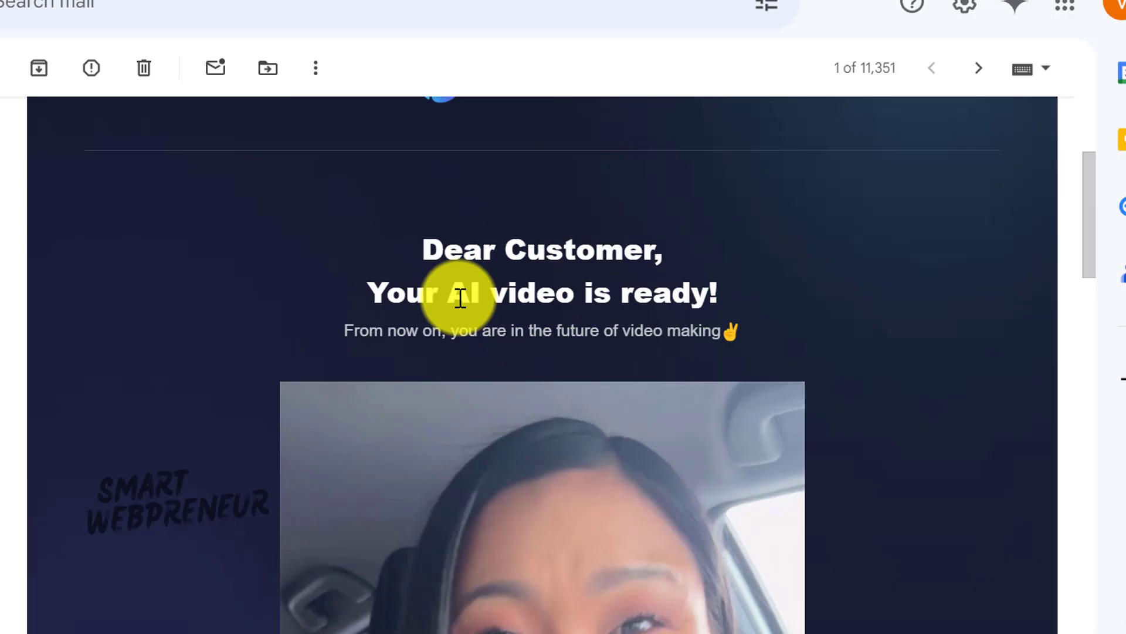
{"action": "scroll", "coordinate": [460, 298], "scroll_direction": "down", "scroll_amount": 5}
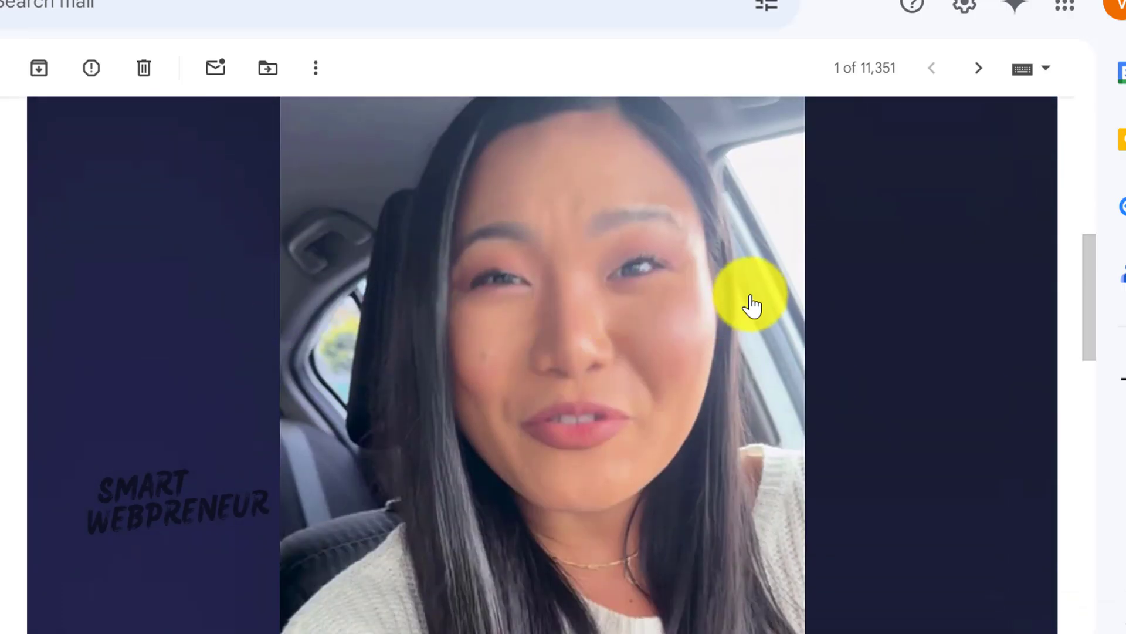
{"action": "scroll", "coordinate": [751, 306], "scroll_direction": "down", "scroll_amount": 5}
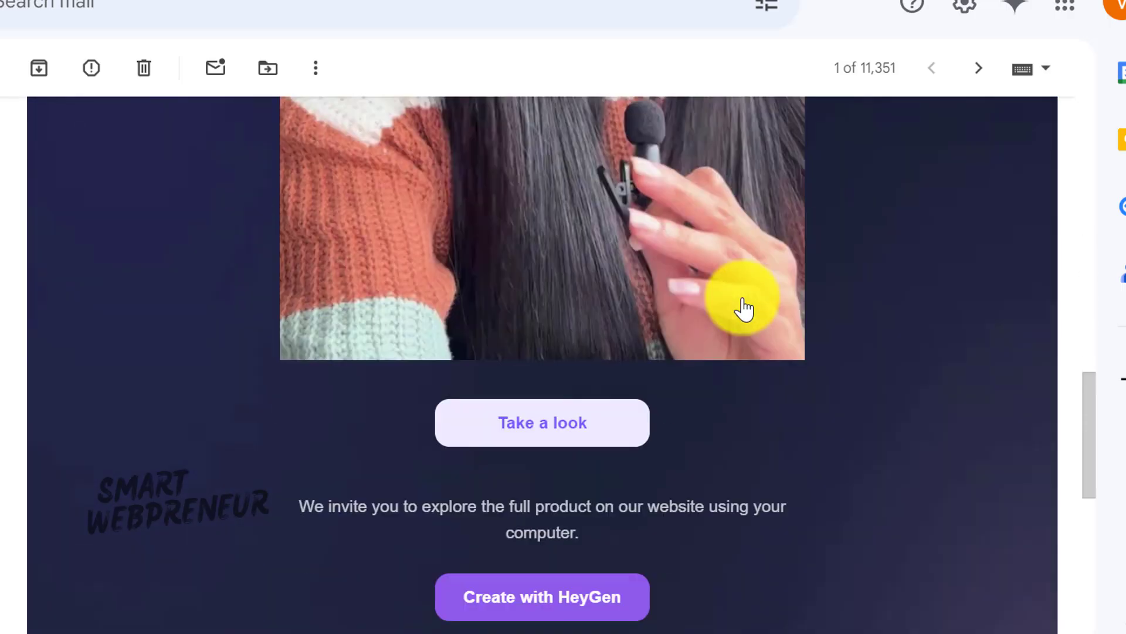
{"action": "scroll", "coordinate": [744, 308], "scroll_direction": "down", "scroll_amount": 2}
{"action": "scroll", "coordinate": [743, 299], "scroll_direction": "up", "scroll_amount": 10}
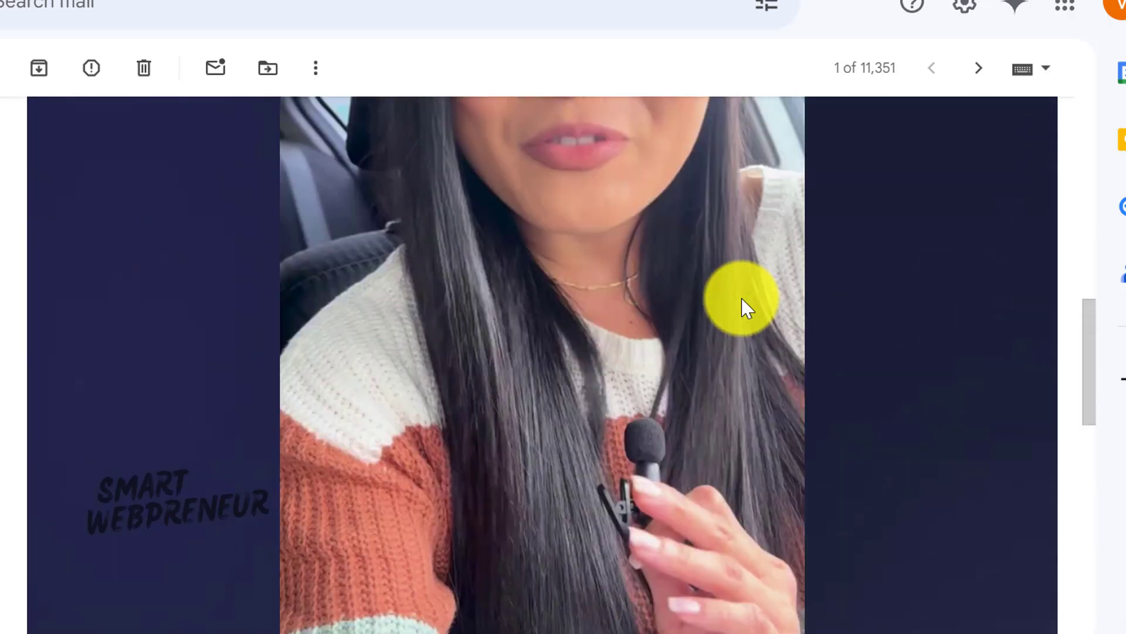
{"action": "scroll", "coordinate": [742, 298], "scroll_direction": "up", "scroll_amount": 2}
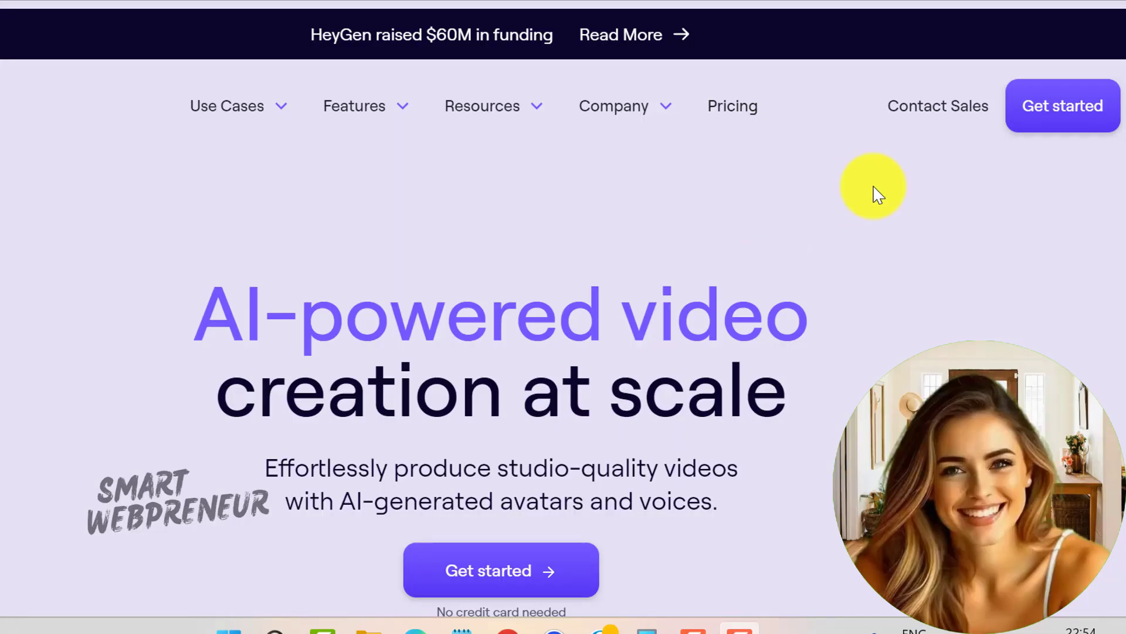
- Open the Pricing page and review the plan prices with monthly billing
{"action": "left_click", "coordinate": [740, 117]}
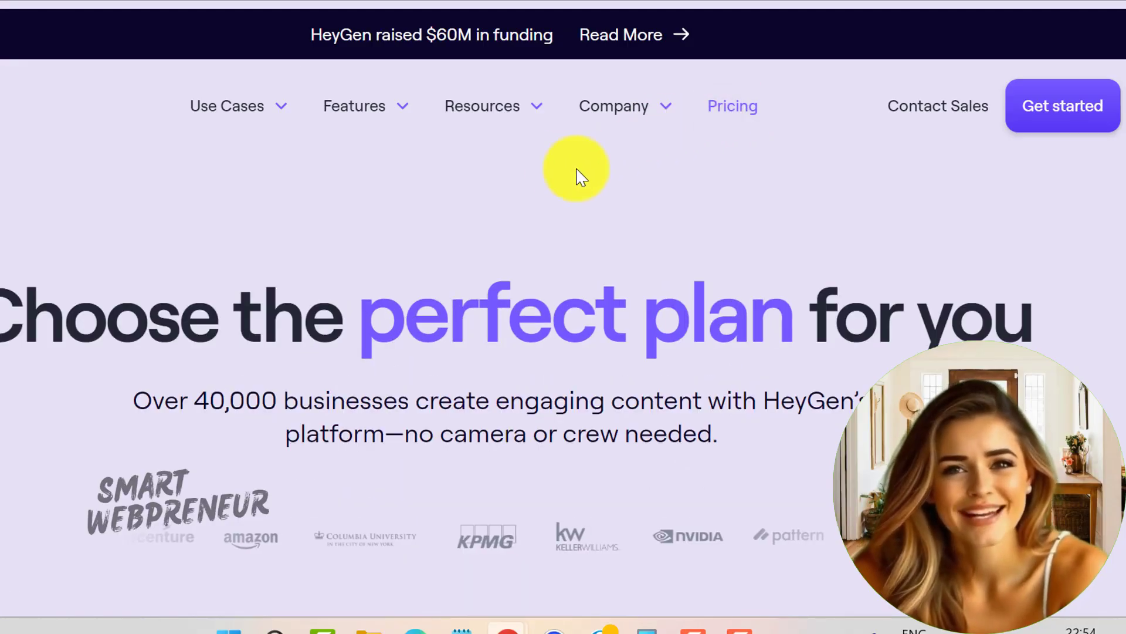
{"action": "scroll", "coordinate": [587, 189], "scroll_direction": "down", "scroll_amount": 5}
{"action": "scroll", "coordinate": [590, 194], "scroll_direction": "down", "scroll_amount": 2}
{"action": "left_click", "coordinate": [460, 244]}
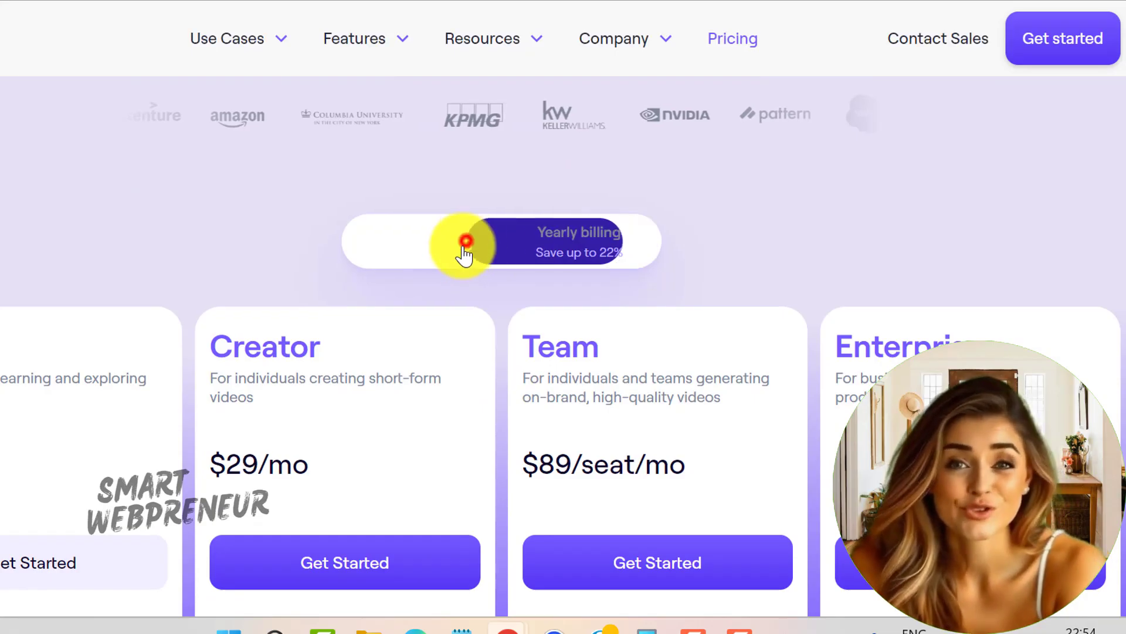
{"action": "scroll", "coordinate": [526, 232], "scroll_direction": "down", "scroll_amount": 2}
{"action": "scroll", "coordinate": [526, 232], "scroll_direction": "down", "scroll_amount": 2}
{"action": "scroll", "coordinate": [414, 268], "scroll_direction": "up", "scroll_amount": 2}
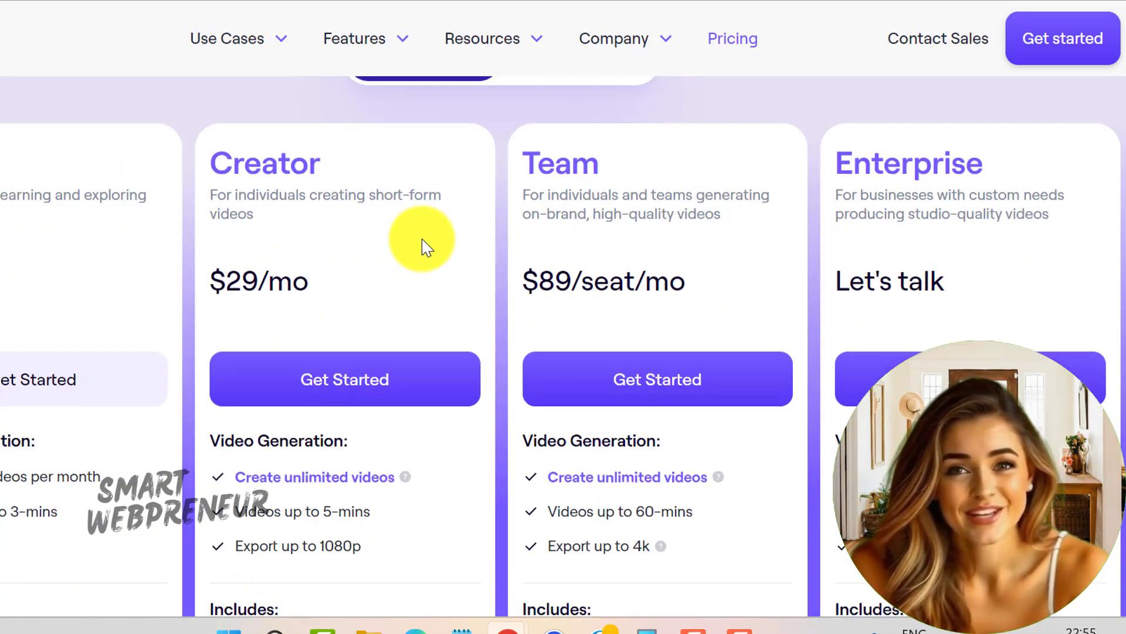
- Switch to yearly billing and review plans: Creator $24/mo, Team $69/seat/mo
{"action": "left_click", "coordinate": [562, 137]}
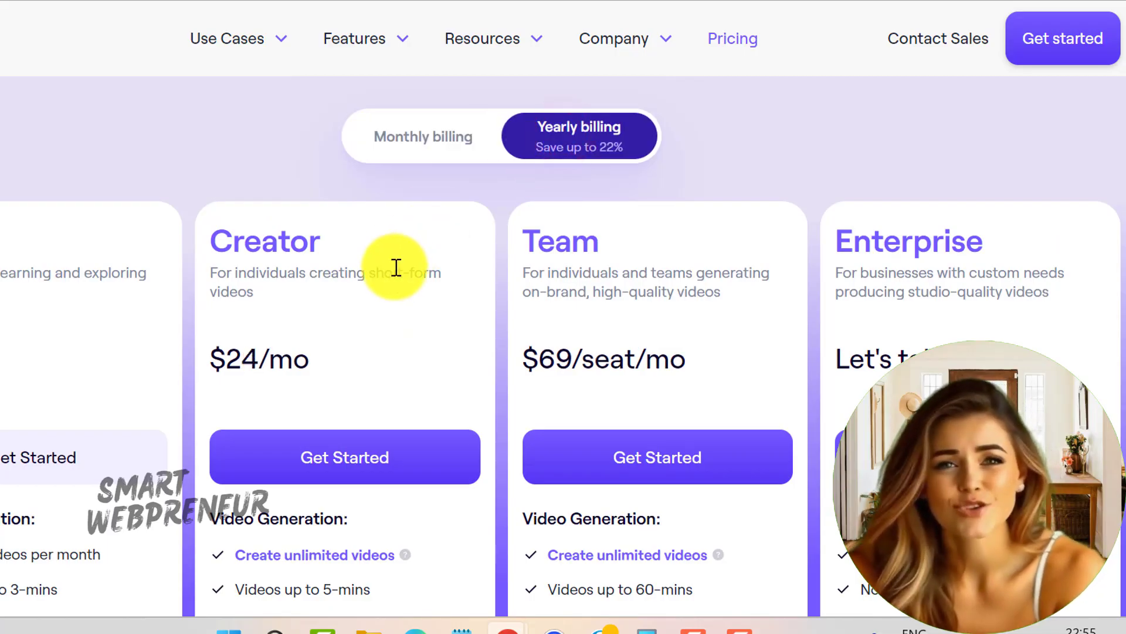
{"action": "scroll", "coordinate": [408, 269], "scroll_direction": "down", "scroll_amount": 3}
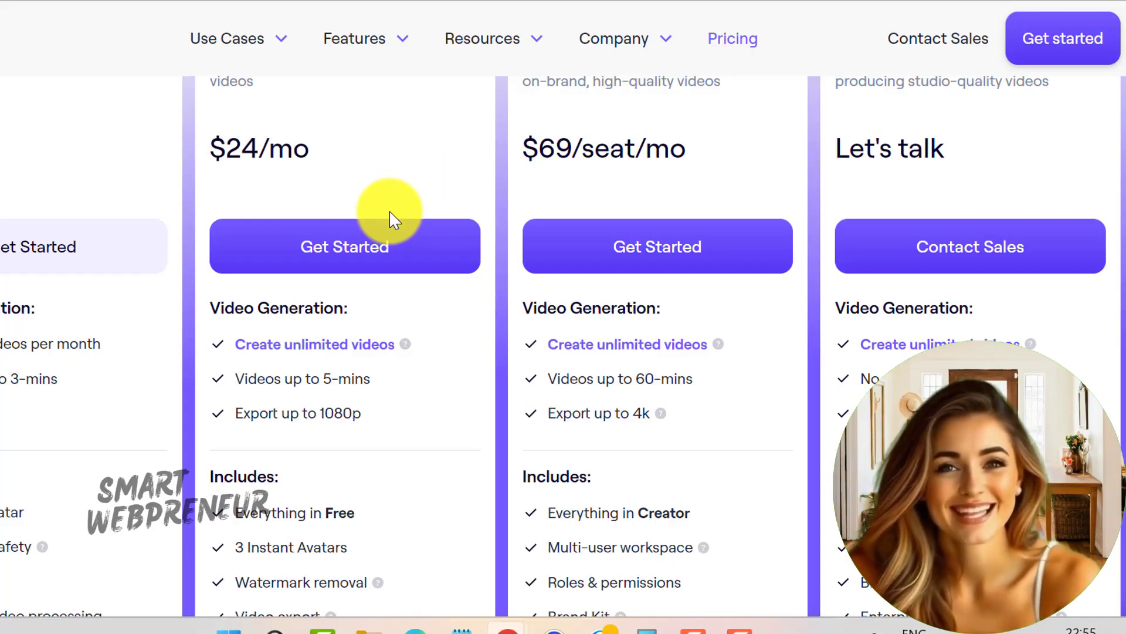
{"action": "scroll", "coordinate": [403, 244], "scroll_direction": "down", "scroll_amount": 3}
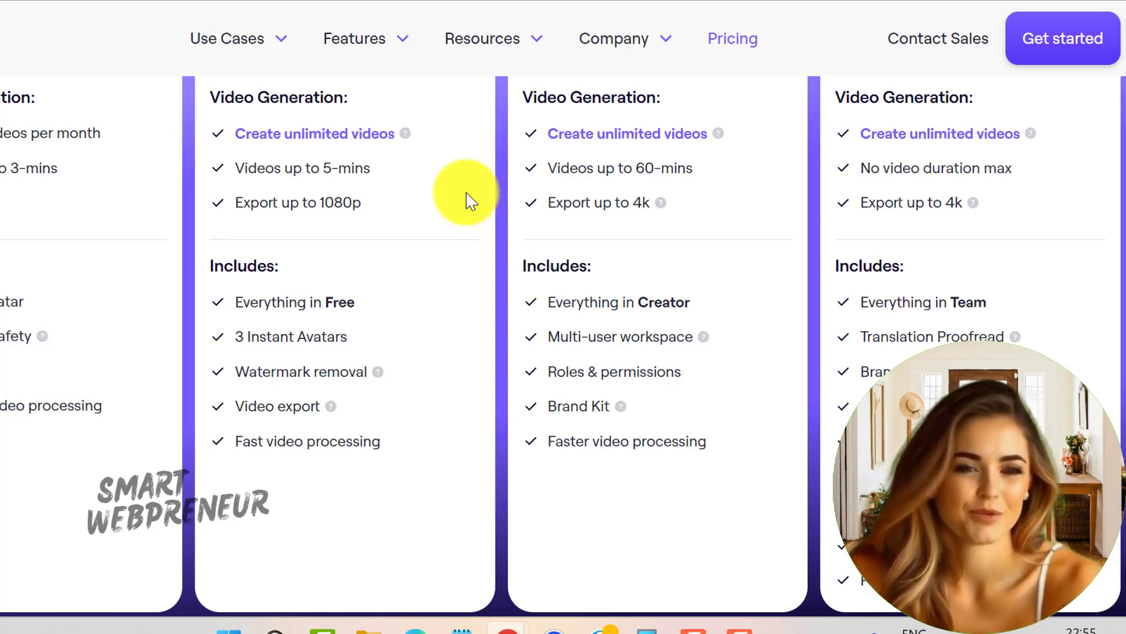
{"action": "scroll", "coordinate": [468, 200], "scroll_direction": "up", "scroll_amount": 5}
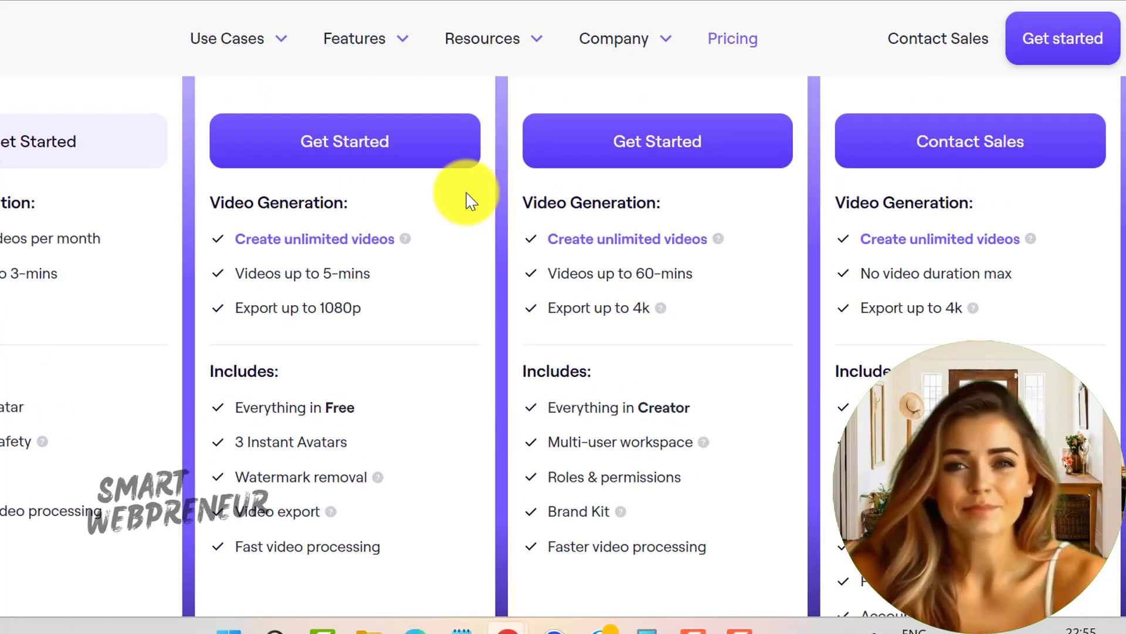